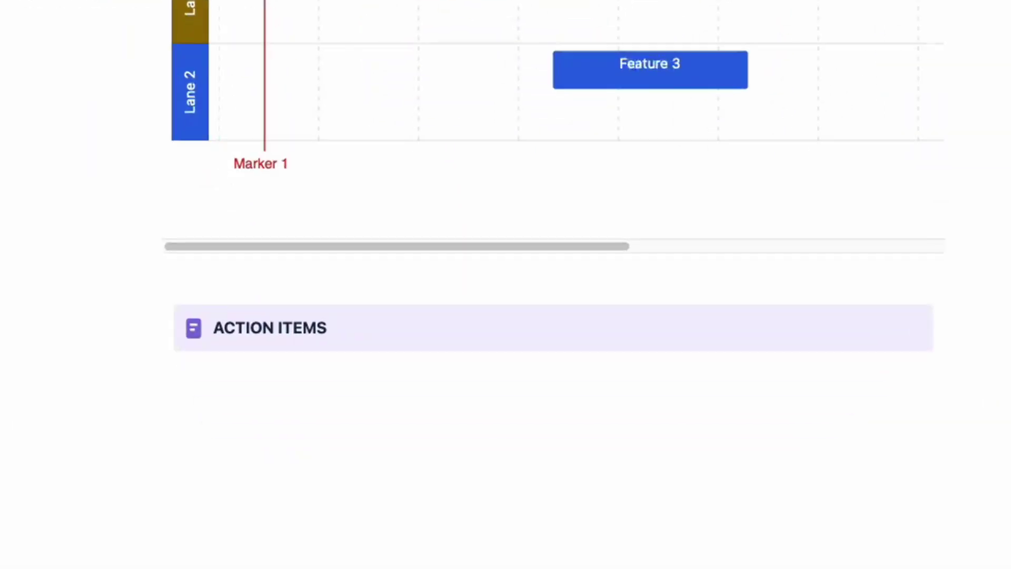
# Step: Below the roadmap chart, type /ACTION ITEM to bring up the Action item element
pyautogui.write('/ACTION ITEM')
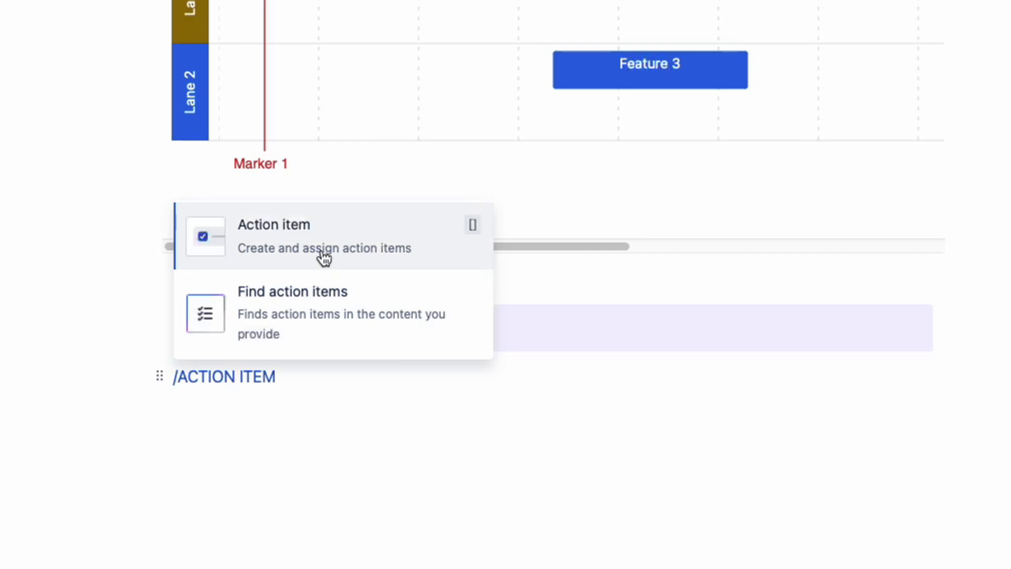
# Step: Insert an Action items list whose first task mentions a teammate, due Aug 30, 2024
pyautogui.click(311, 251)
pyautogui.click(251, 378)
pyautogui.write('P')
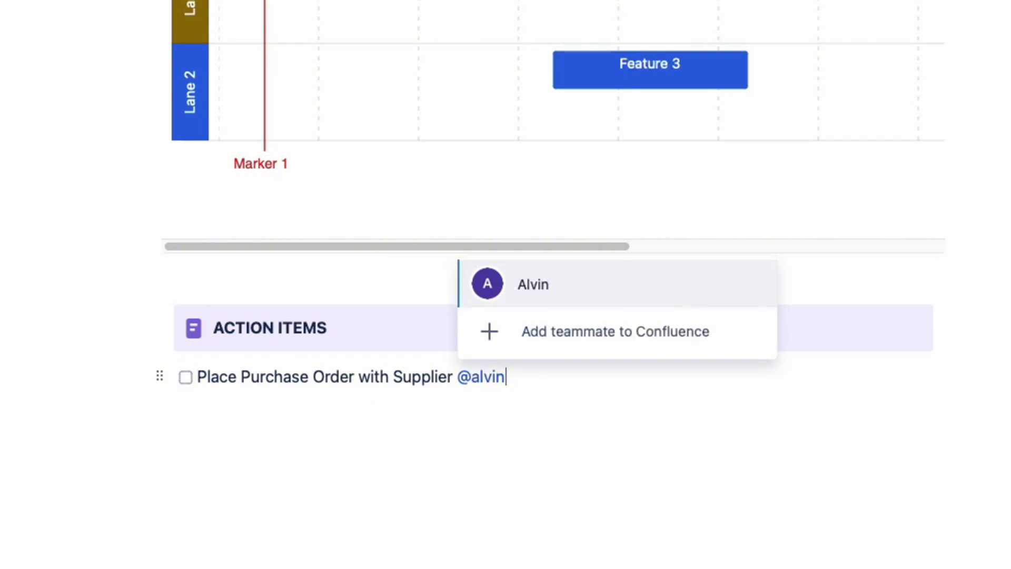
pyautogui.press('Return')
pyautogui.write('by /date')
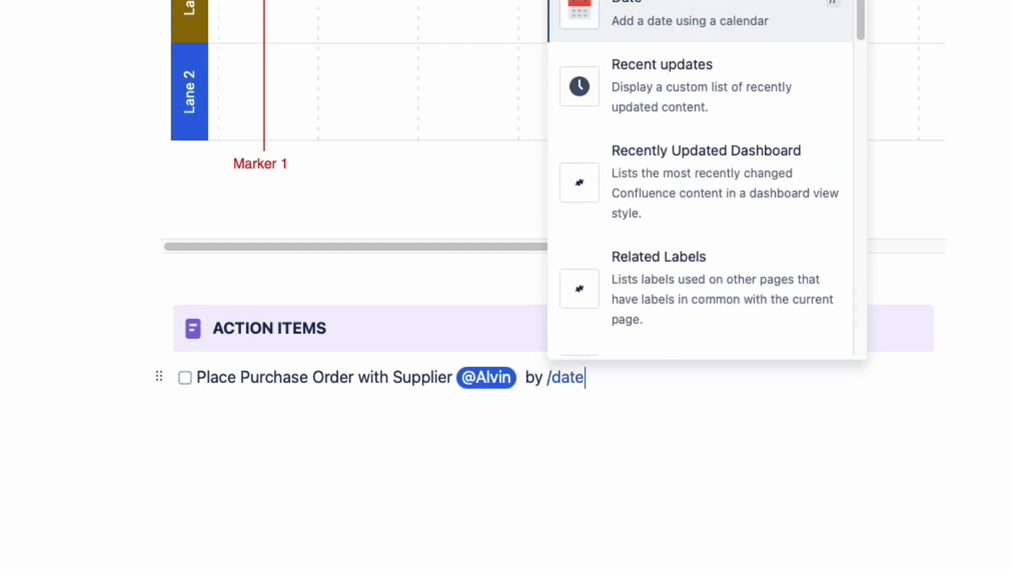
pyautogui.press('Return')
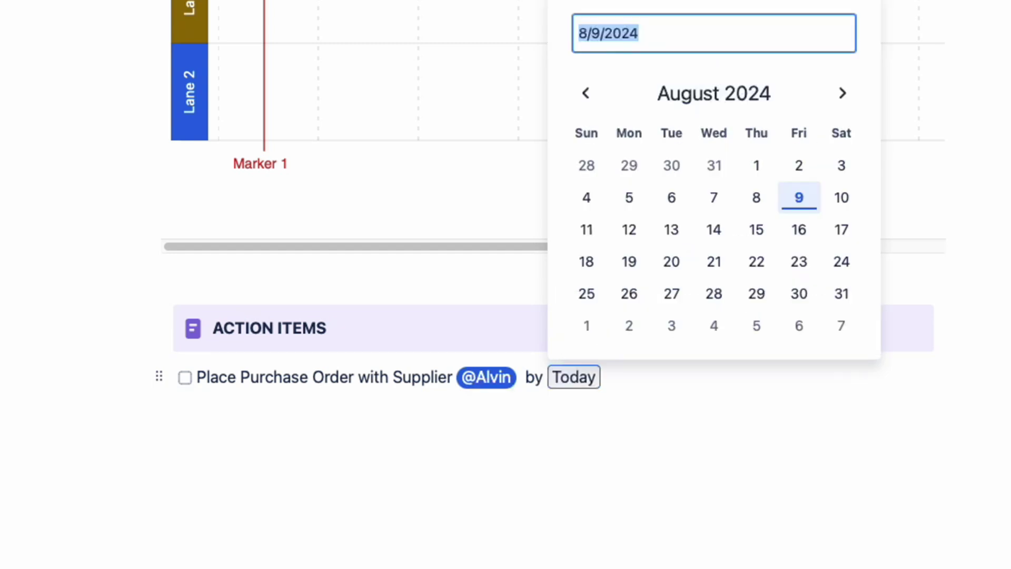
pyautogui.click(804, 293)
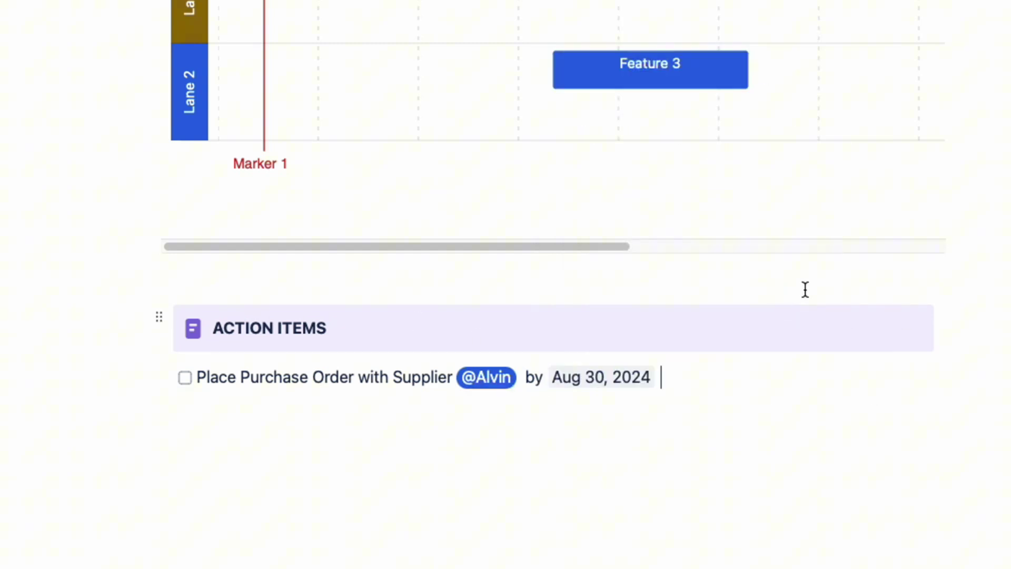
# Step: Add another action item about following up on the supplier agreement
pyautogui.press('Return')
pyautogui.write('Follow-up with Supply Chain to initiate NDA')
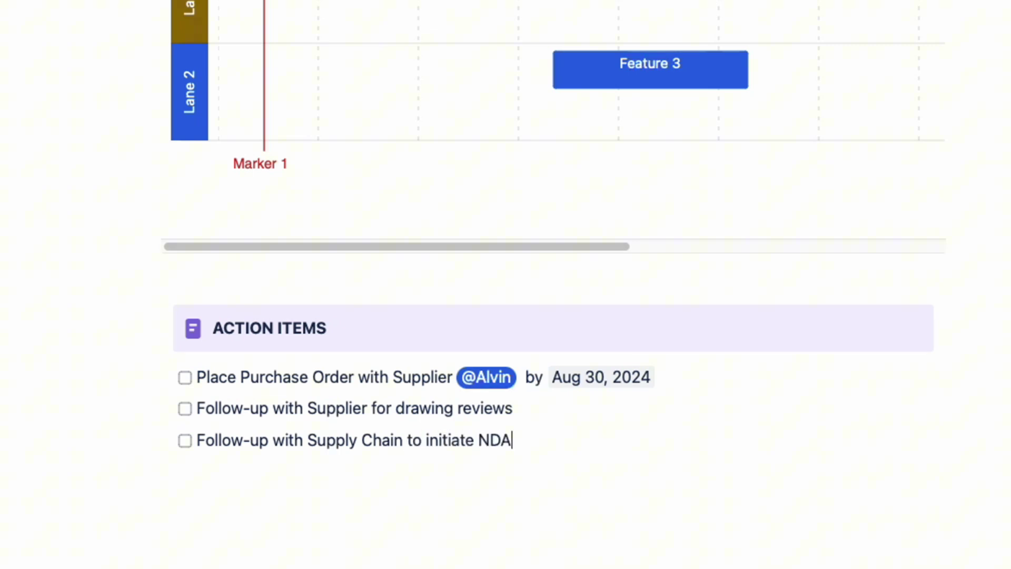
pyautogui.write('greemen')
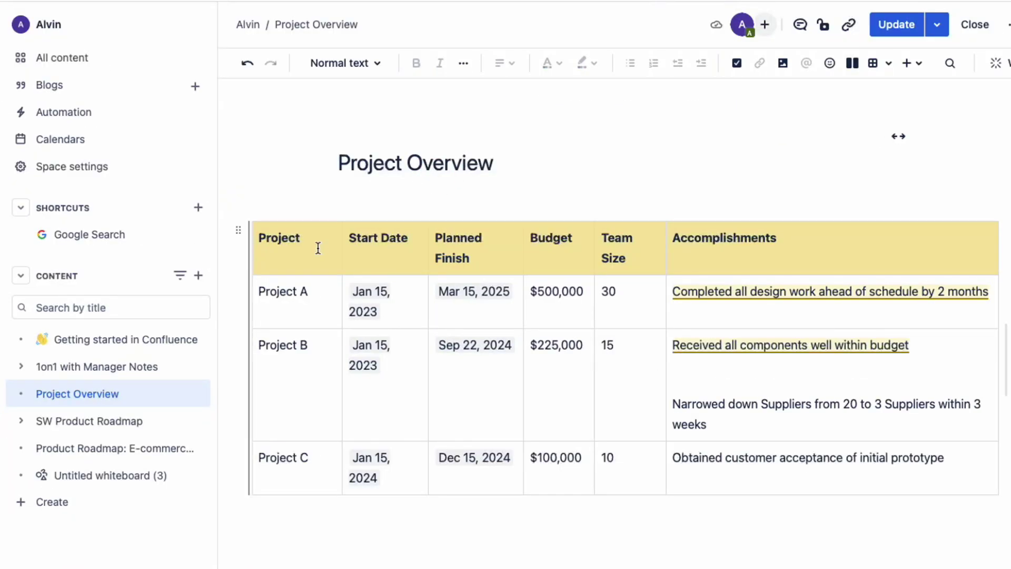
# Step: Add a Status column right of the Project column in the Project Overview table
pyautogui.click(318, 245)
pyautogui.click(331, 230)
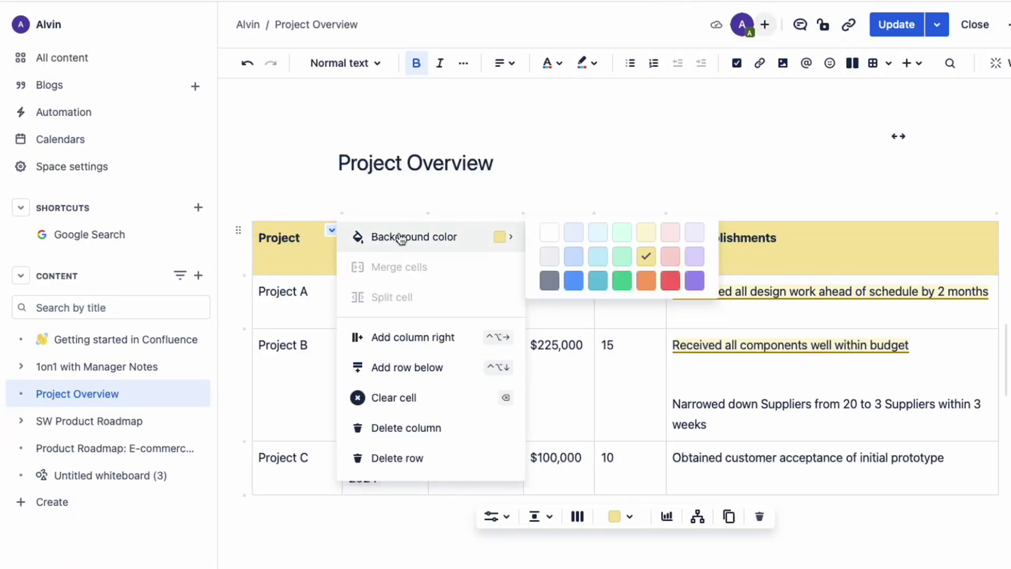
pyautogui.click(448, 345)
pyautogui.click(384, 252)
pyautogui.write('Status')
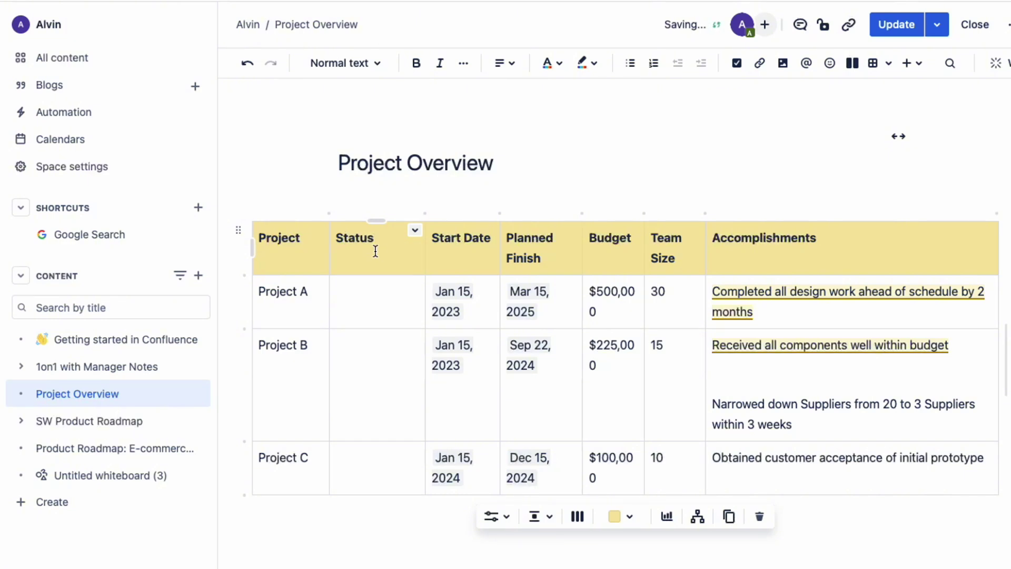
pyautogui.doubleClick(354, 237)
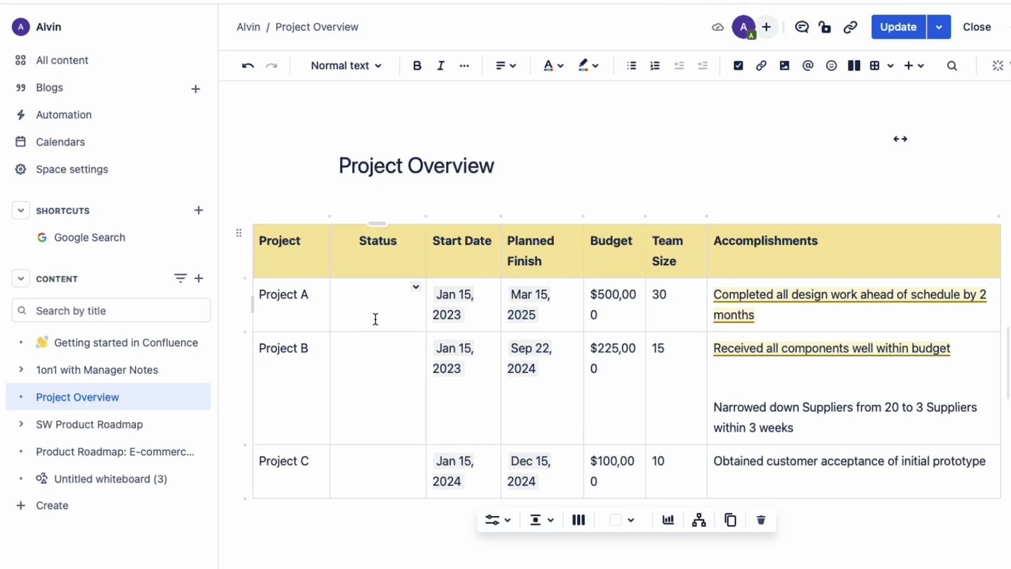
# Step: Mark Project A ON TRACK and Project B AT RISK with coloured status lozenges
pyautogui.write('/status')
pyautogui.press('Return')
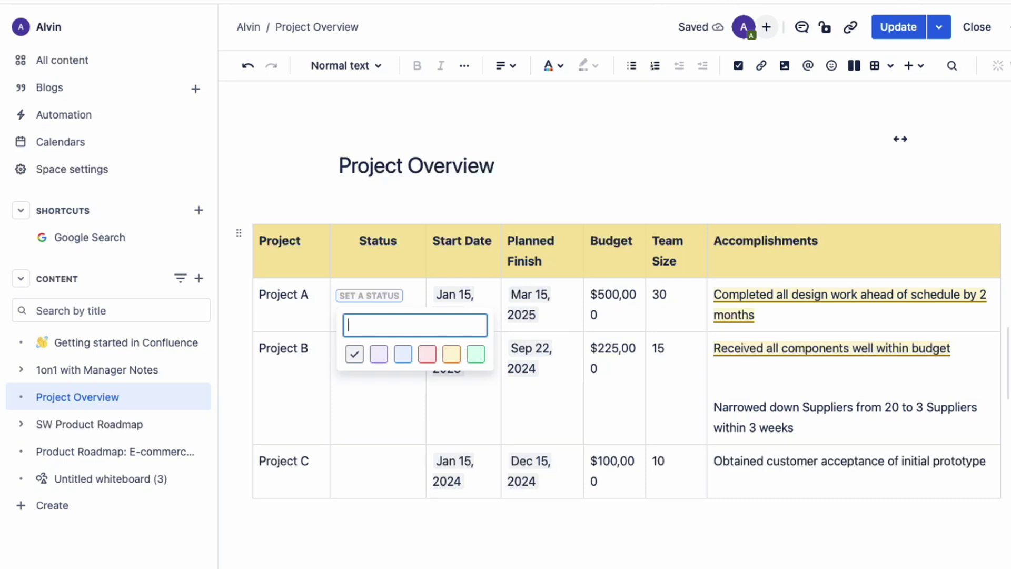
pyautogui.write('ON TRACK')
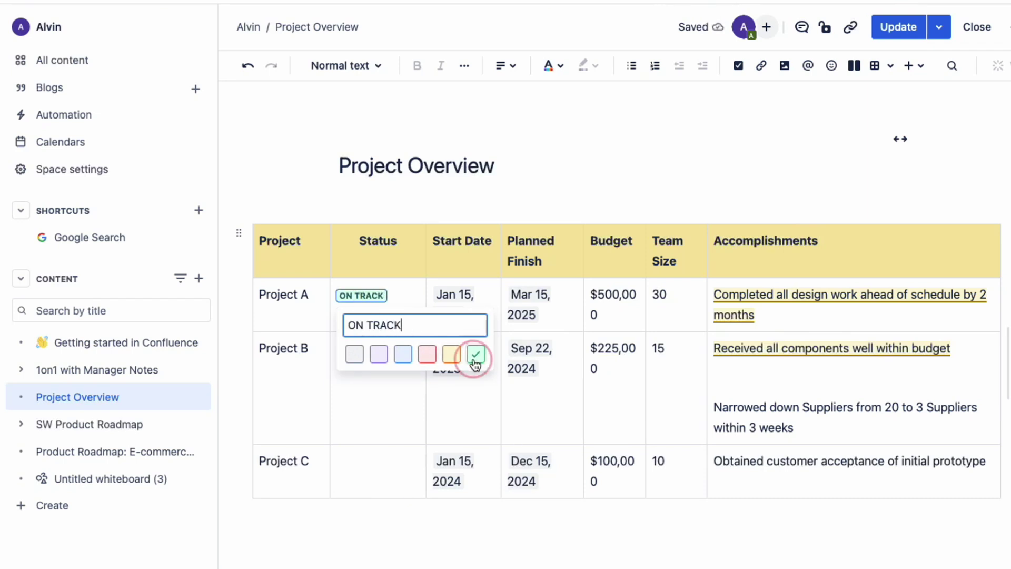
pyautogui.click(361, 401)
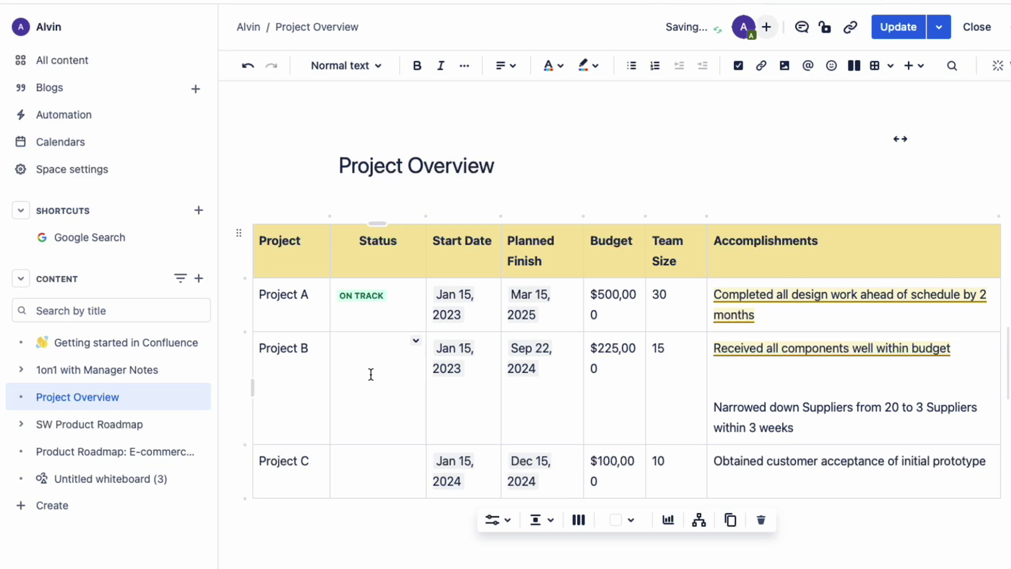
pyautogui.write('/STATUS')
pyautogui.press('Return')
pyautogui.write('AT RISK')
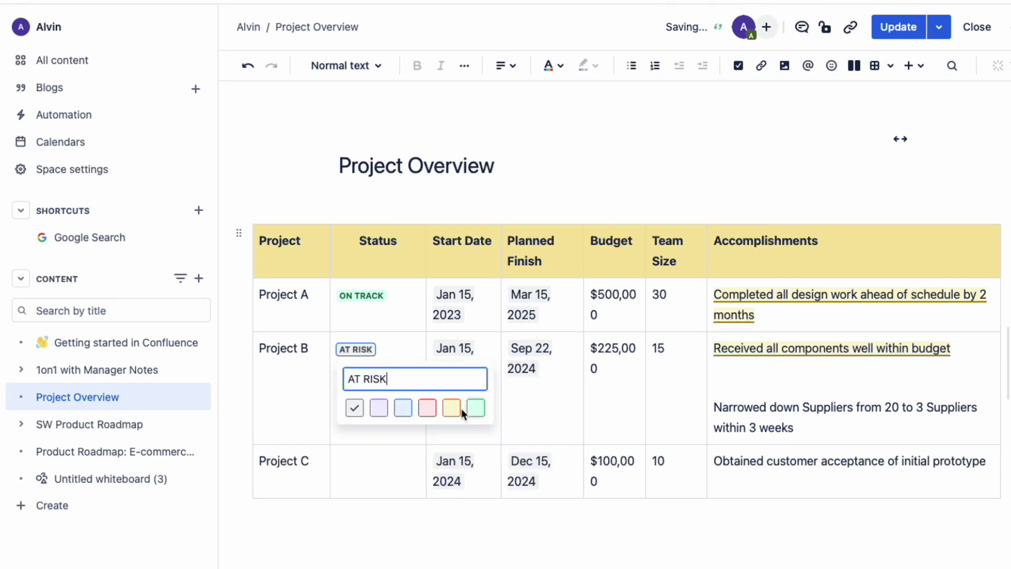
pyautogui.click(451, 411)
# Step: Mark Project C with a red OFF TRACK status lozenge
pyautogui.click(368, 460)
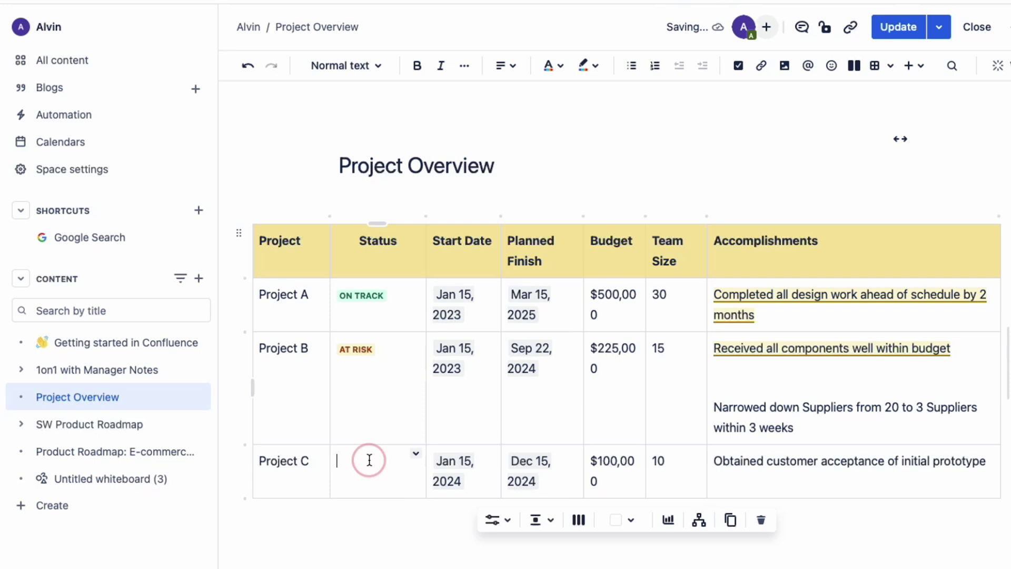
pyautogui.write('/STATUS')
pyautogui.press('Return')
pyautogui.write('OFF TRACK')
pyautogui.click(427, 520)
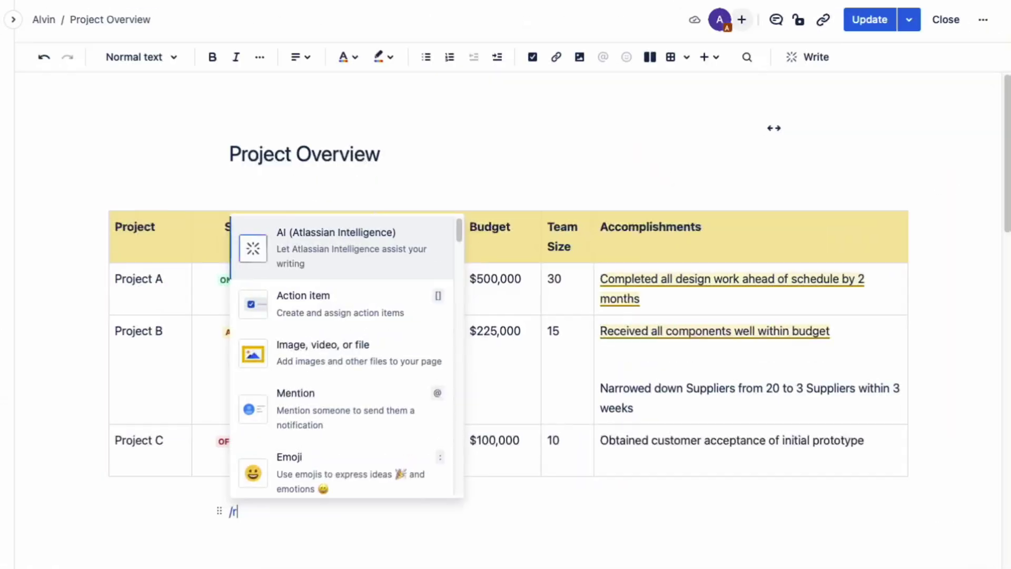
# Step: Insert a Roadmap Planner and rename its lanes to Project A and Project B
pyautogui.write('roadmap')
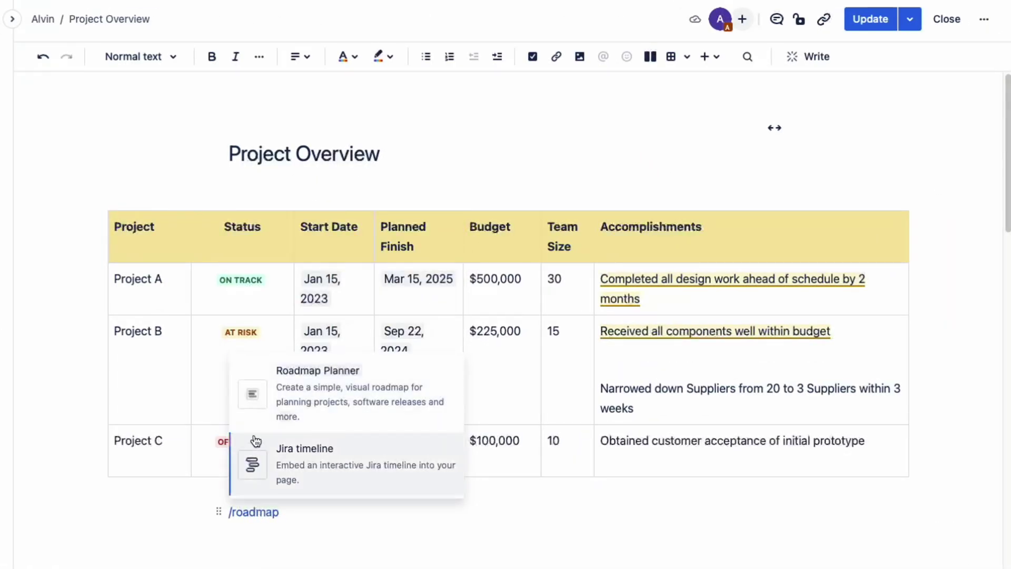
pyautogui.click(287, 406)
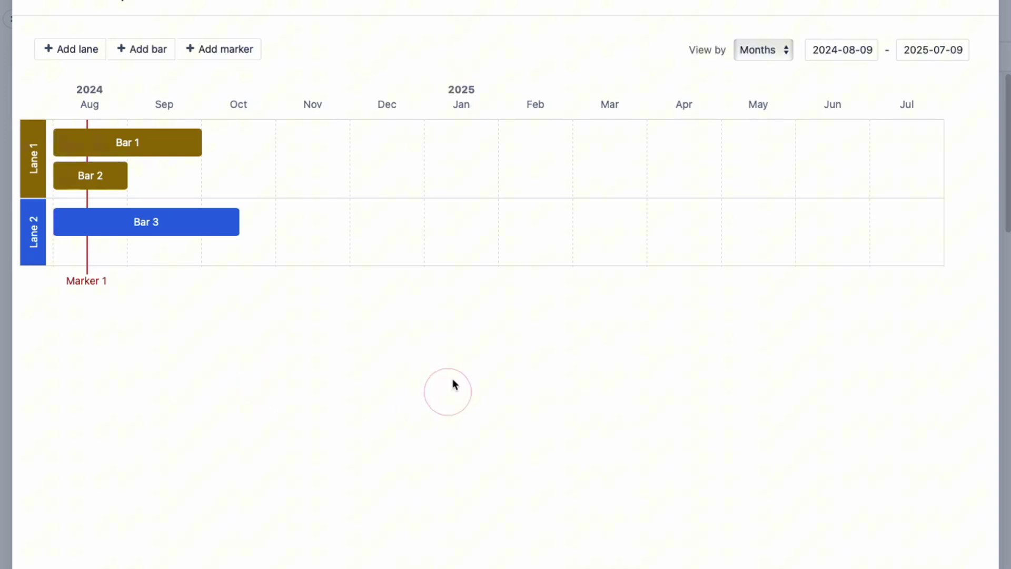
pyautogui.click(30, 153)
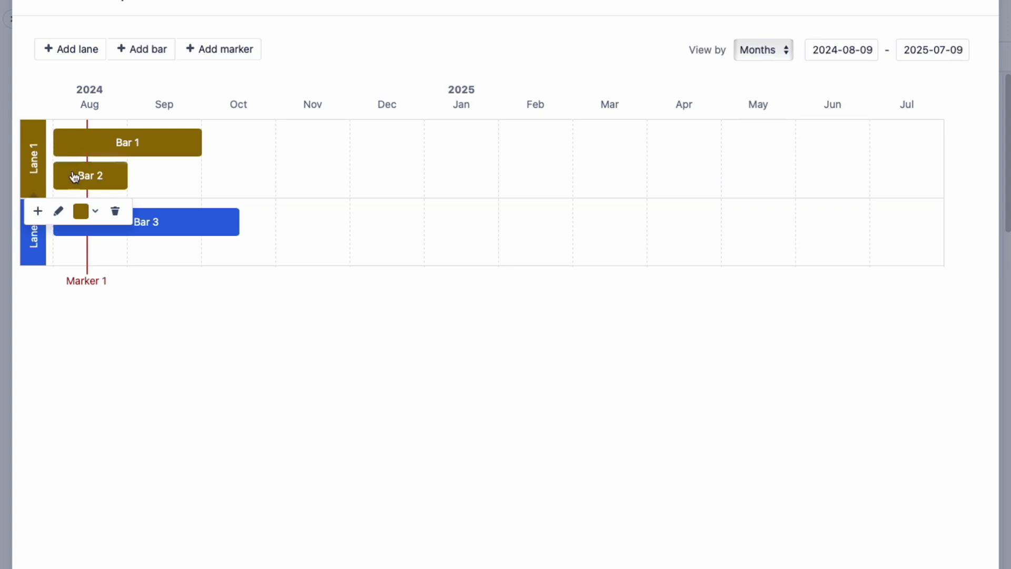
pyautogui.click(59, 213)
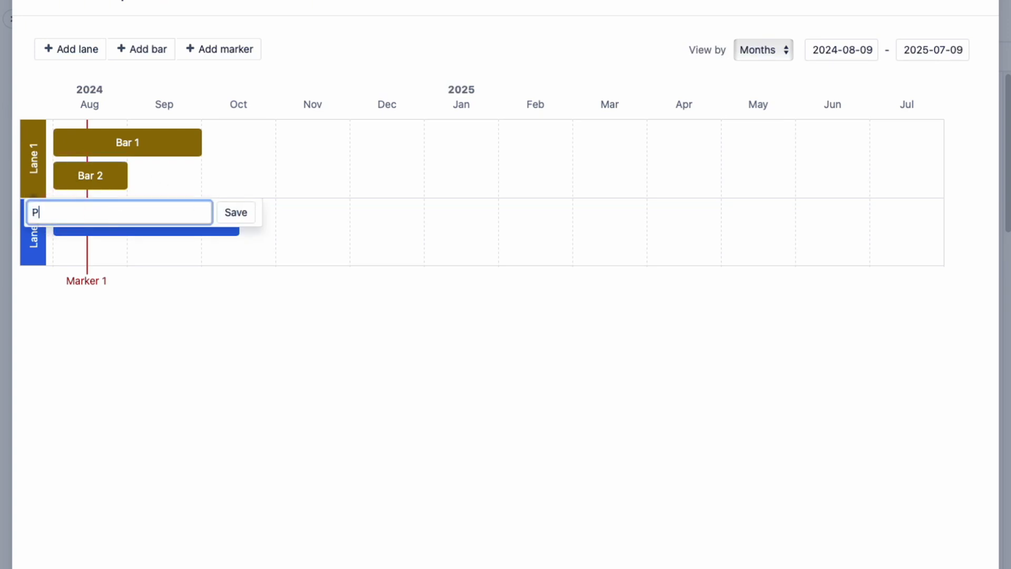
pyautogui.click(240, 217)
pyautogui.click(36, 231)
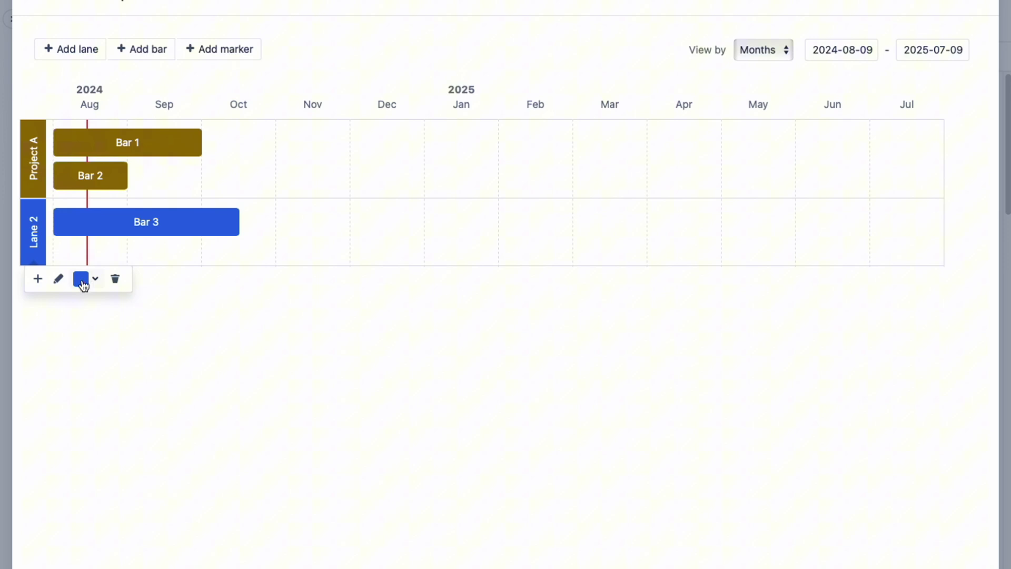
pyautogui.click(55, 284)
pyautogui.write('Project B')
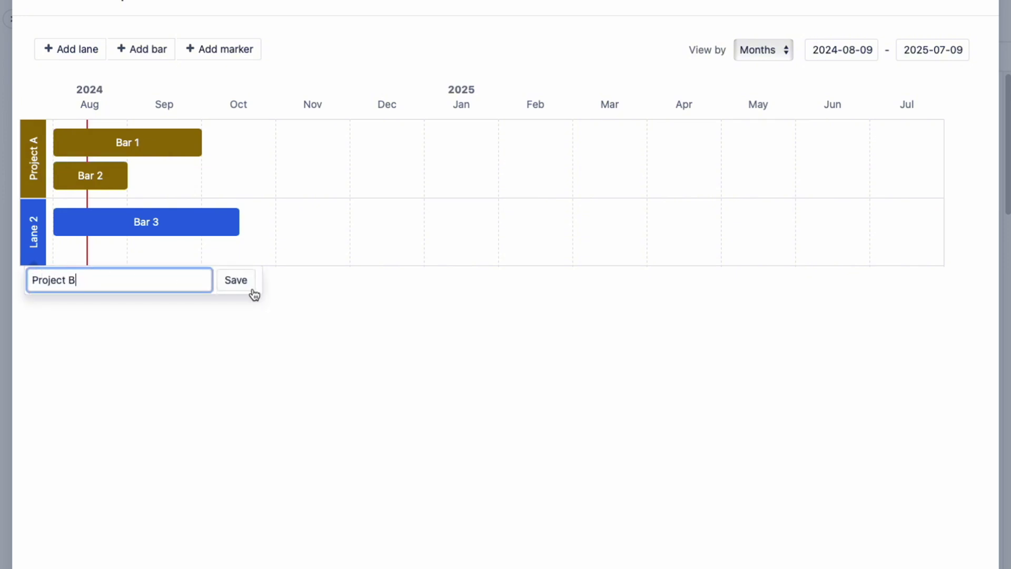
pyautogui.click(241, 283)
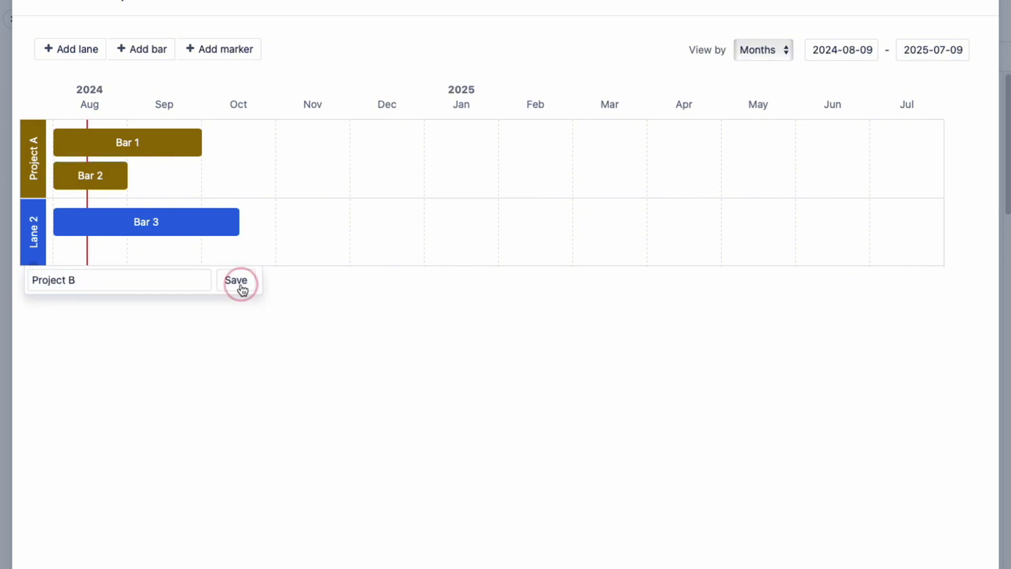
# Step: Line Bars 1–3 up consecutively in Project A, Bar 2 through November, Bar 3 Dec–Feb
pyautogui.moveTo(113, 179); pyautogui.dragTo(266, 158)
pyautogui.moveTo(235, 224); pyautogui.dragTo(426, 155)
pyautogui.moveTo(287, 146); pyautogui.dragTo(289, 142)
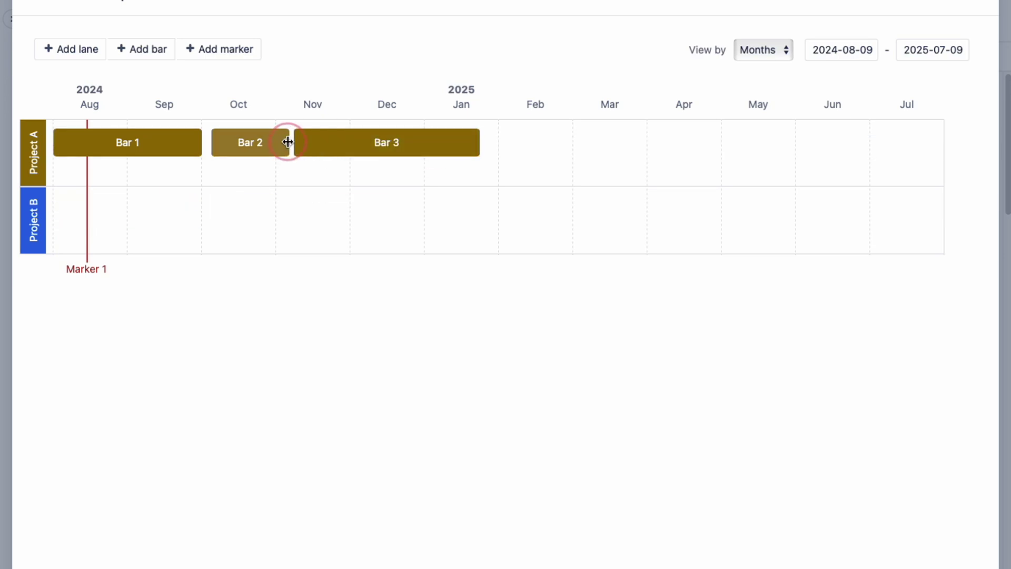
pyautogui.click(284, 142)
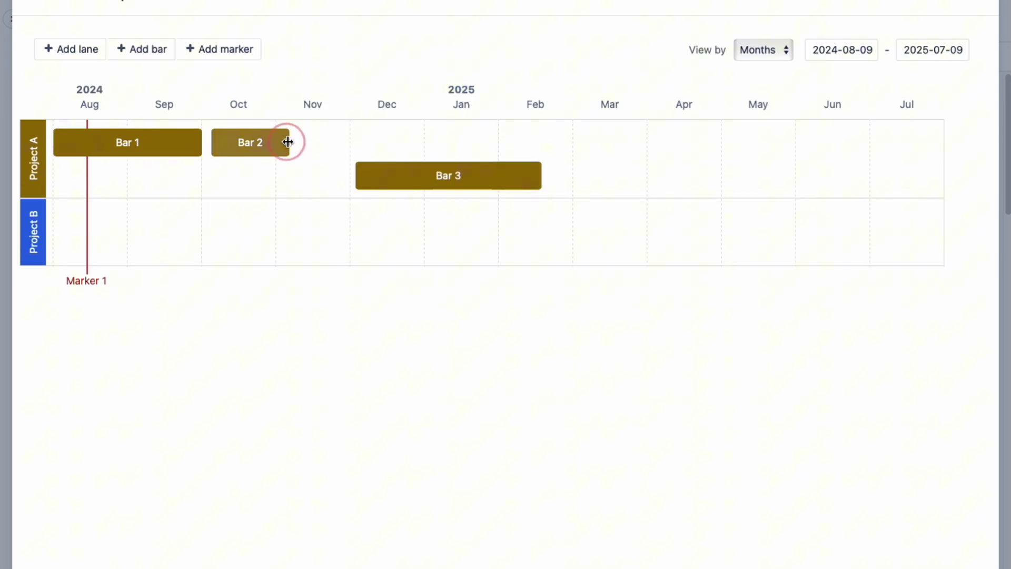
pyautogui.moveTo(288, 141); pyautogui.dragTo(352, 142)
pyautogui.moveTo(419, 179); pyautogui.dragTo(419, 144)
# Step: Rename the Project A bars to Design, Testing and Analysis
pyautogui.click(140, 151)
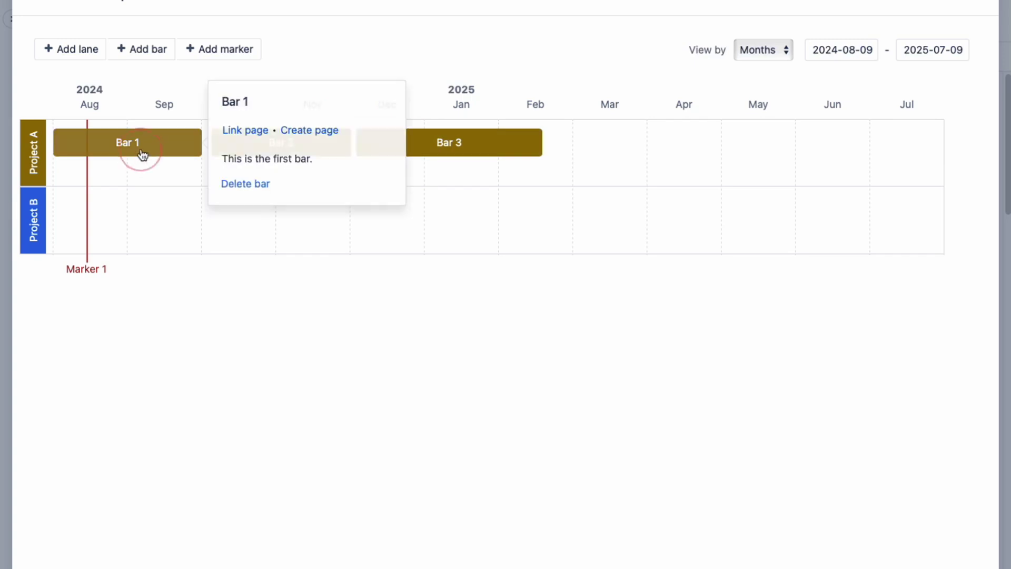
pyautogui.click(249, 102)
pyautogui.write('Design')
pyautogui.click(358, 125)
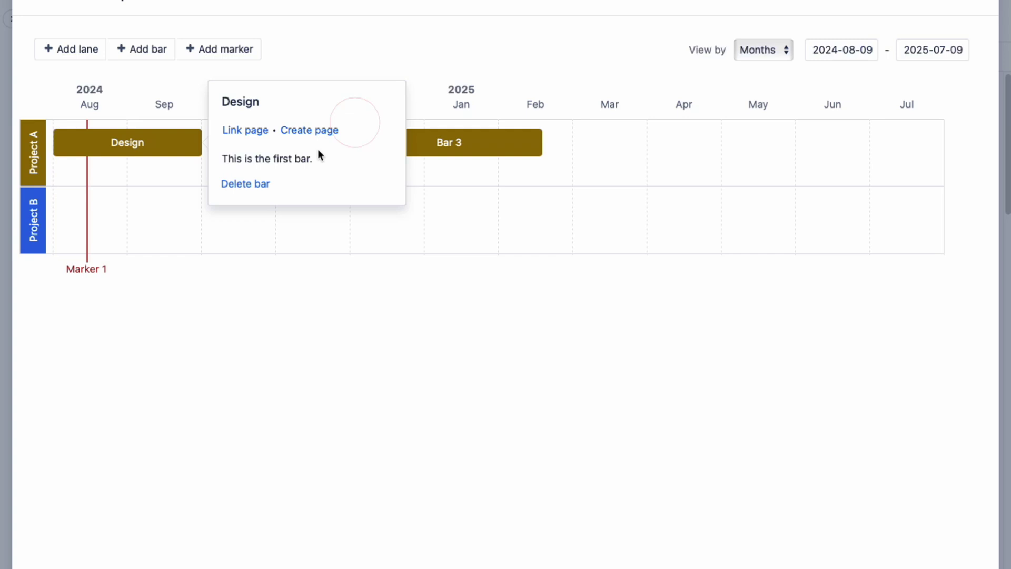
pyautogui.click(275, 141)
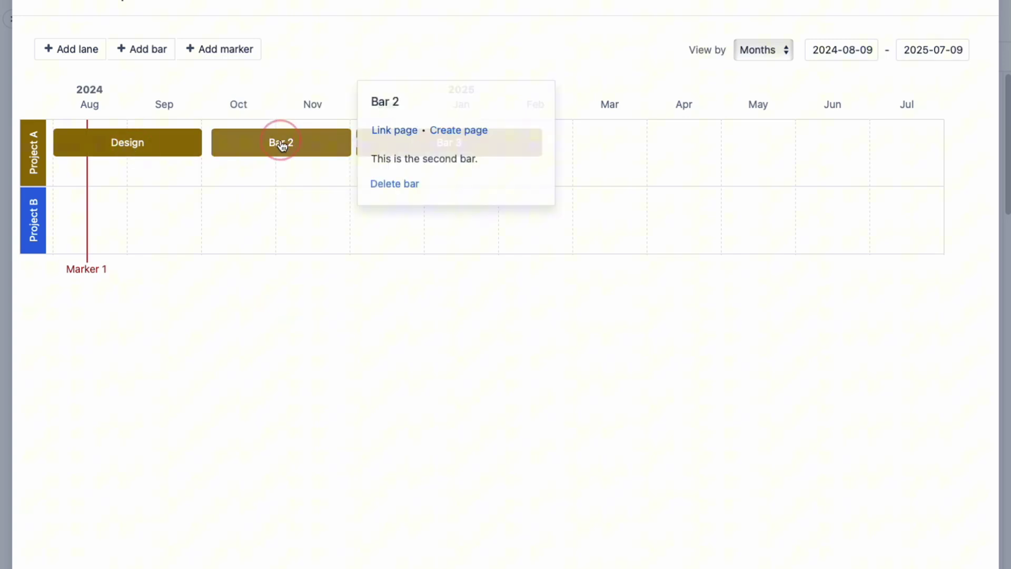
pyautogui.click(416, 100)
pyautogui.write('Testing')
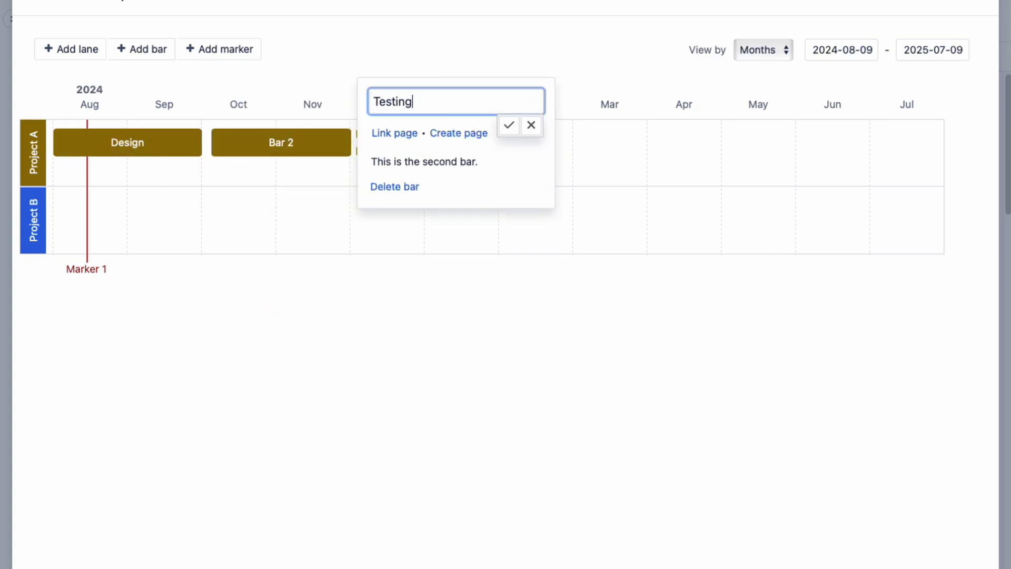
pyautogui.click(459, 337)
pyautogui.click(456, 153)
pyautogui.click(579, 102)
pyautogui.write('Analysis')
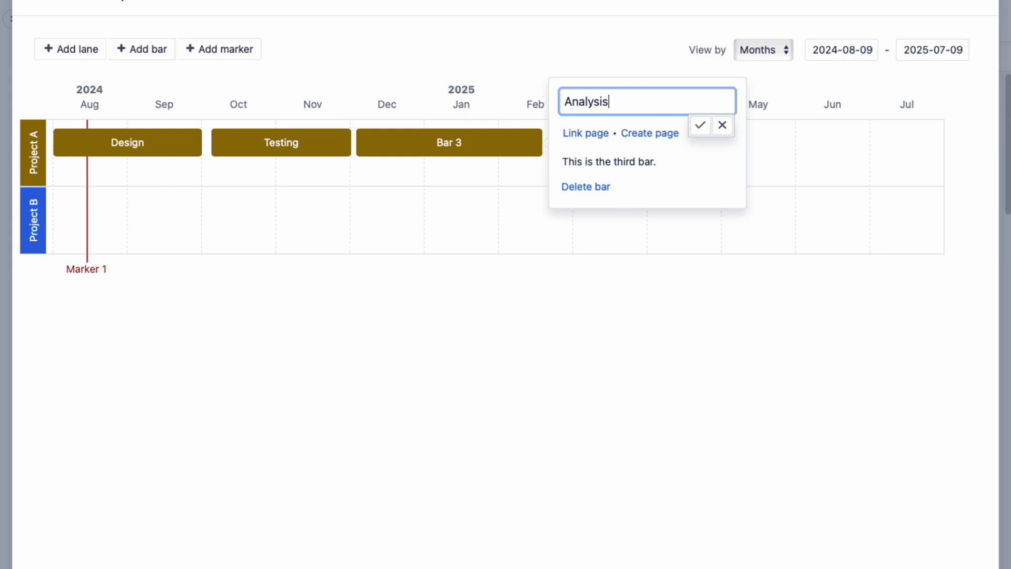
pyautogui.click(699, 125)
pyautogui.click(537, 358)
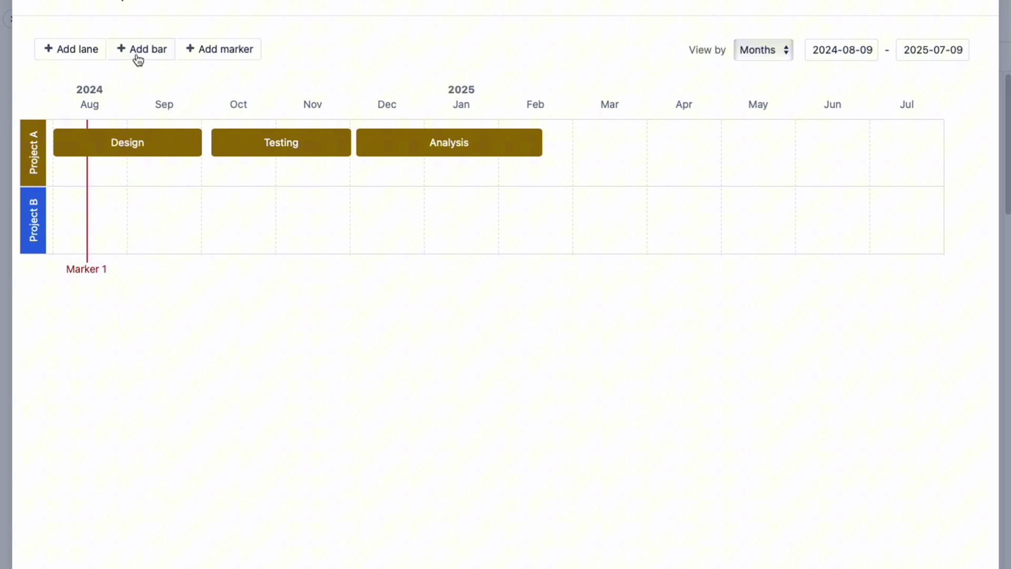
# Step: Add a new bar in the Project B lane titled Initiation
pyautogui.click(143, 50)
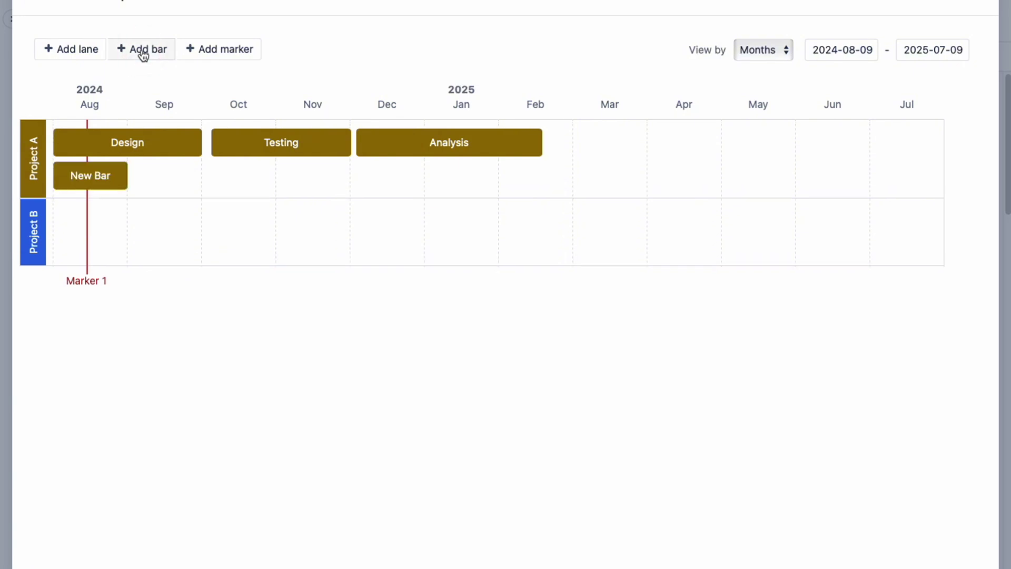
pyautogui.moveTo(97, 189); pyautogui.dragTo(38, 230)
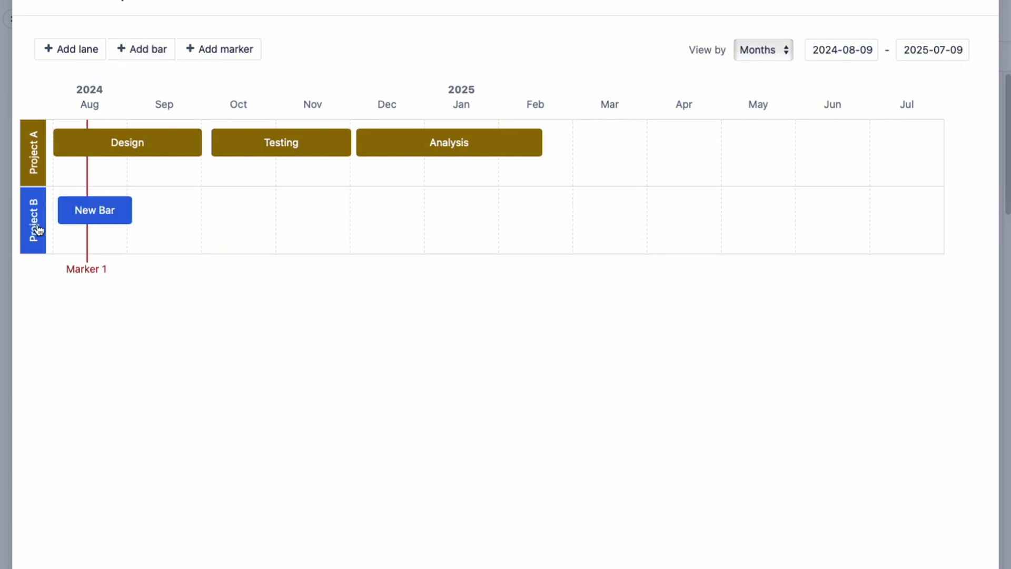
pyautogui.click(97, 217)
pyautogui.click(201, 172)
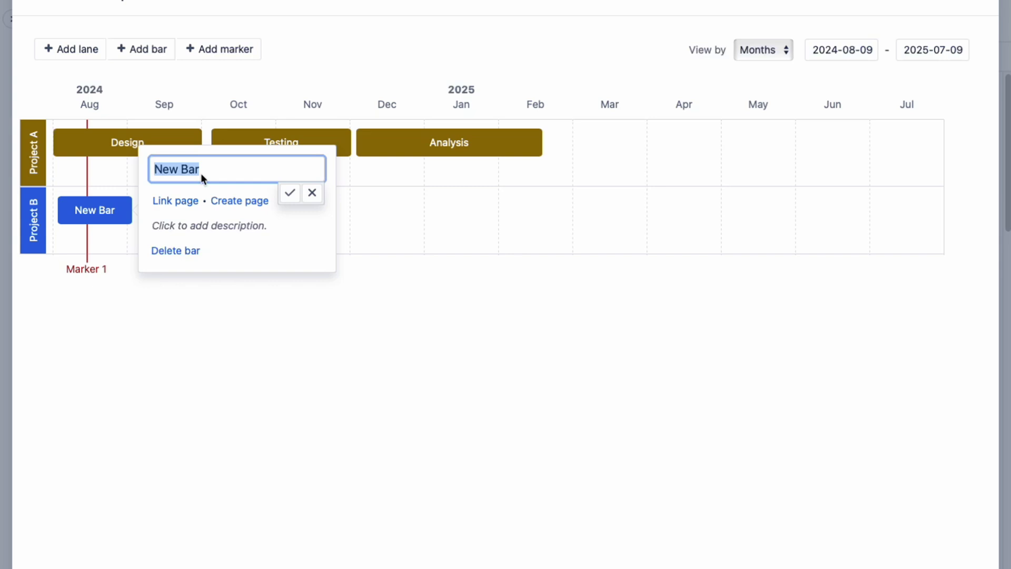
pyautogui.write('Initiation')
pyautogui.click(291, 198)
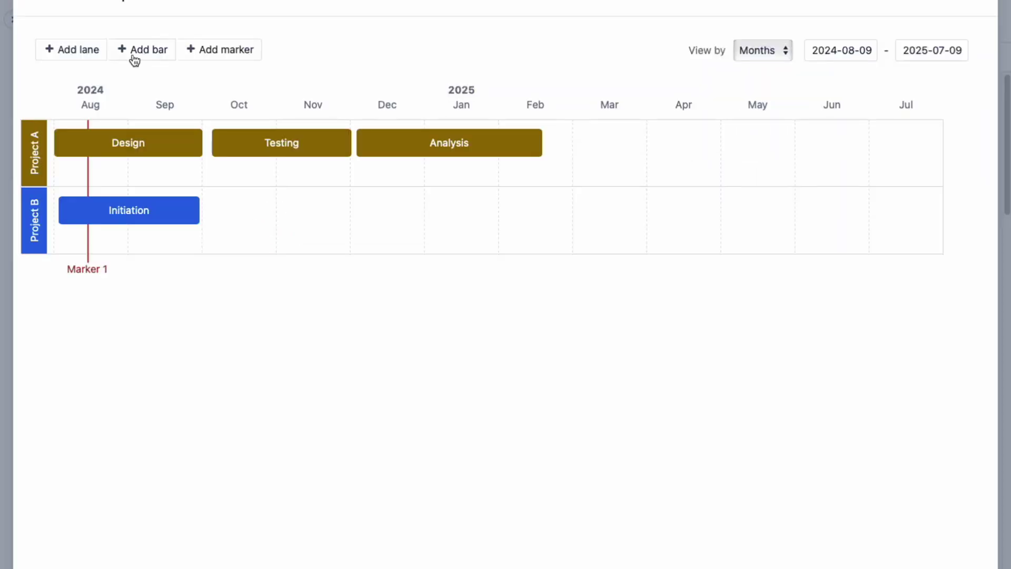
pyautogui.click(133, 59)
# Step: Place a Planning bar in the Project B lane, stretched to end in December
pyautogui.moveTo(91, 175); pyautogui.dragTo(258, 225)
pyautogui.click(259, 211)
pyautogui.click(337, 169)
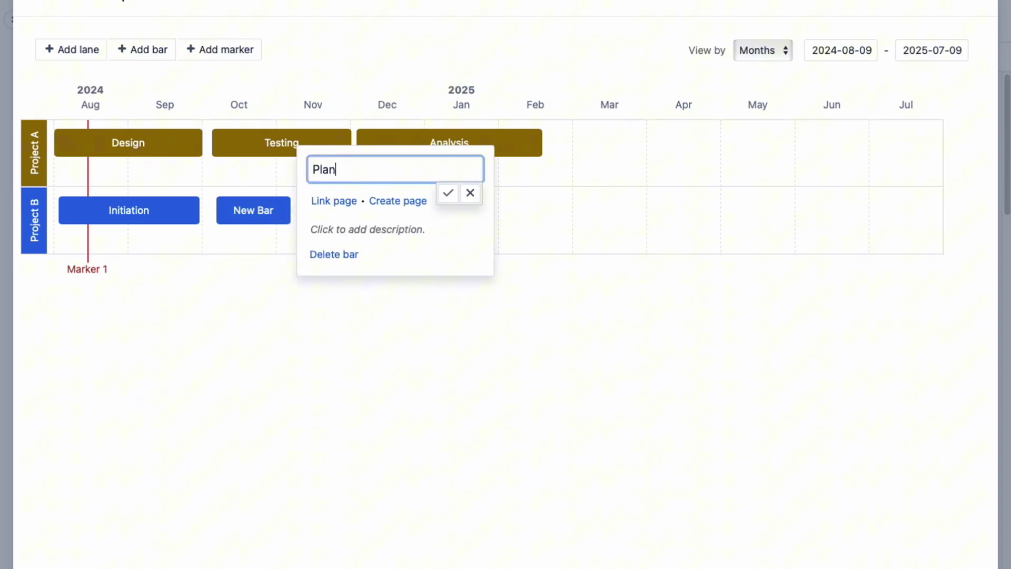
pyautogui.write('Planning')
pyautogui.click(448, 192)
pyautogui.click(413, 304)
pyautogui.moveTo(290, 213); pyautogui.dragTo(352, 213)
# Step: Close the roadmap editor so the chart shows on the page, and type /PANEL below it
pyautogui.scroll(-3, 258, 285)
pyautogui.click(977, 537)
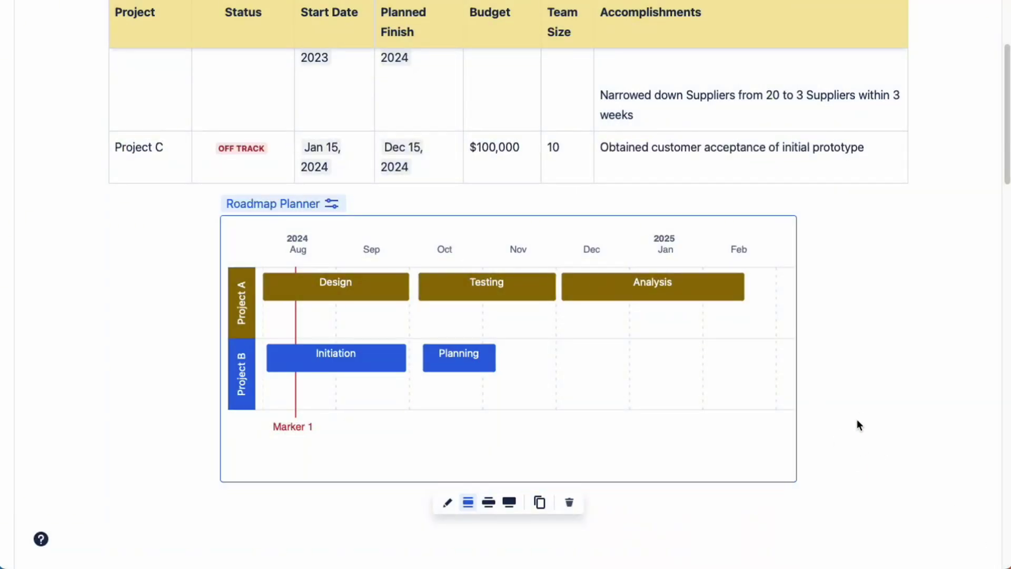
pyautogui.click(823, 523)
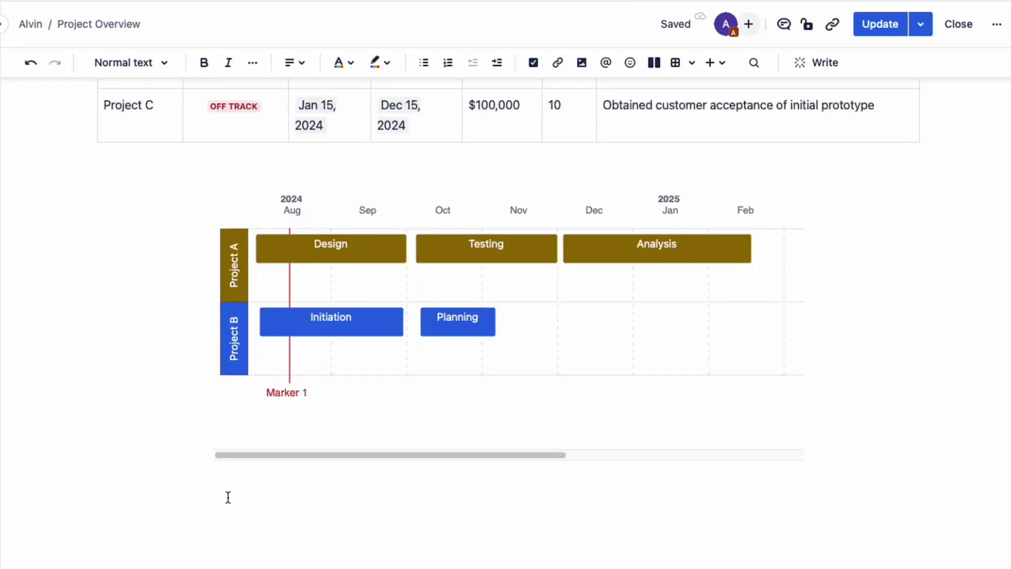
pyautogui.write('/PANEL')
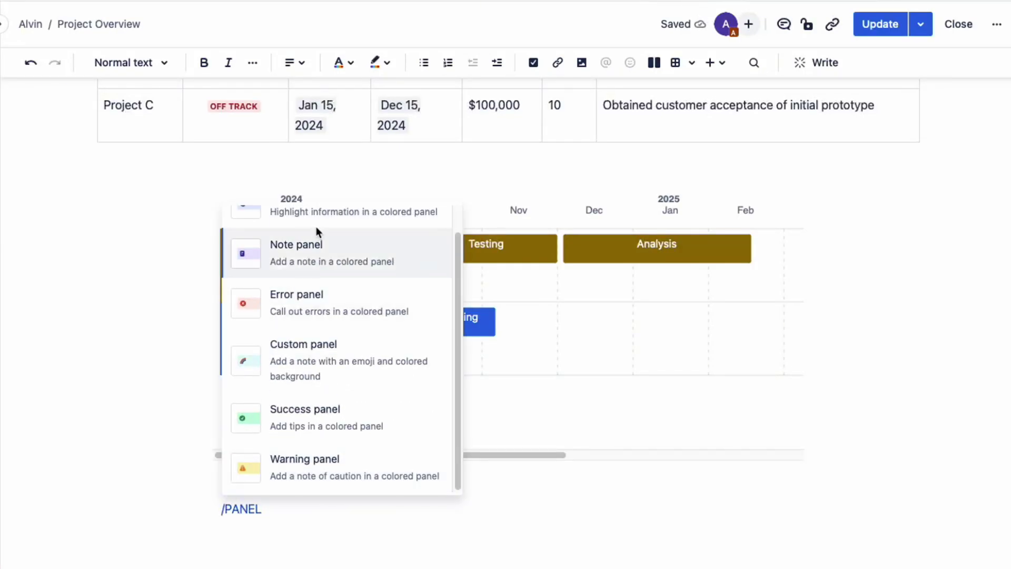
# Step: Insert Info, Note and Error panels one below another under the roadmap chart
pyautogui.scroll(1, 318, 236)
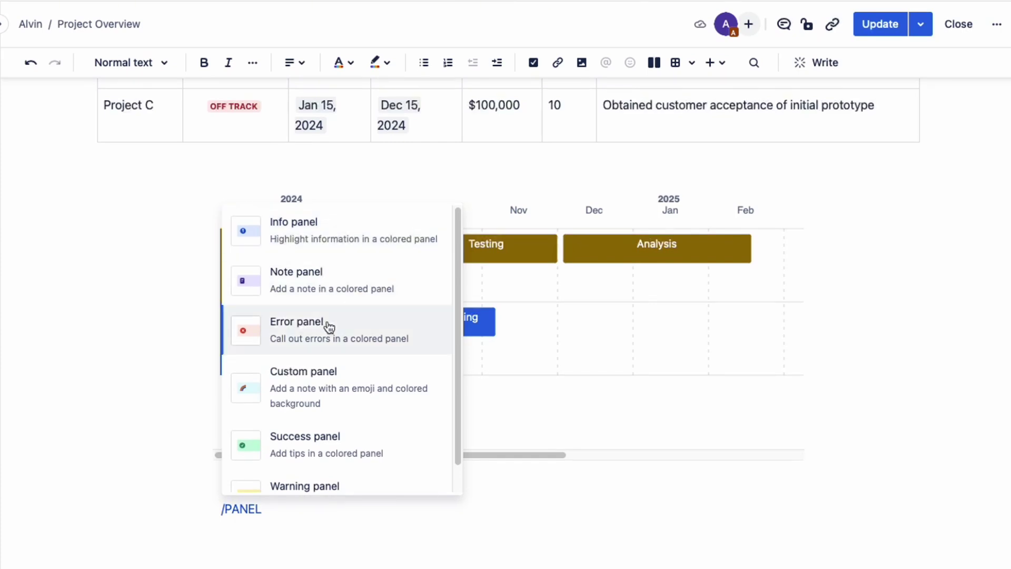
pyautogui.scroll(-1, 324, 339)
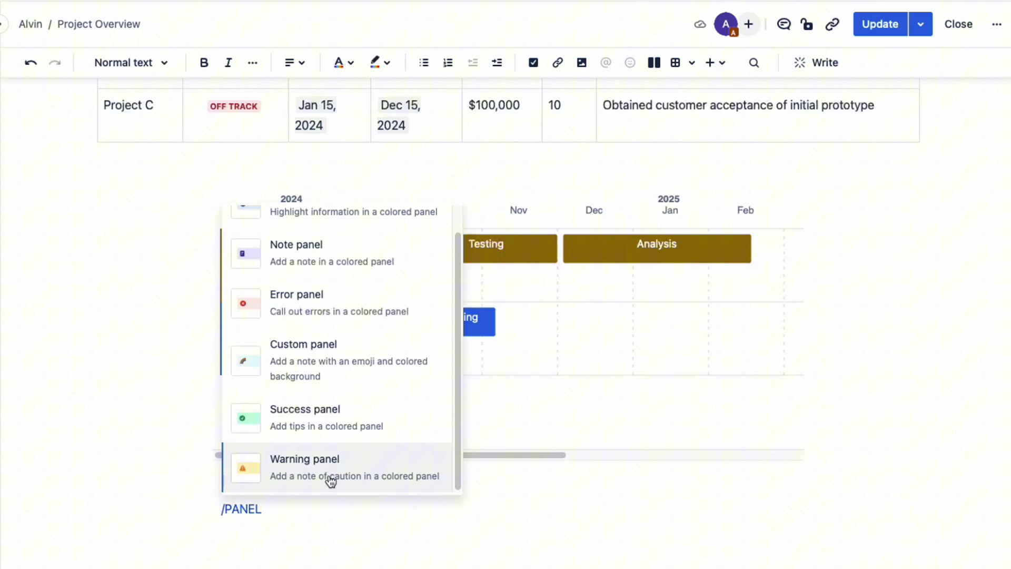
pyautogui.click(309, 156)
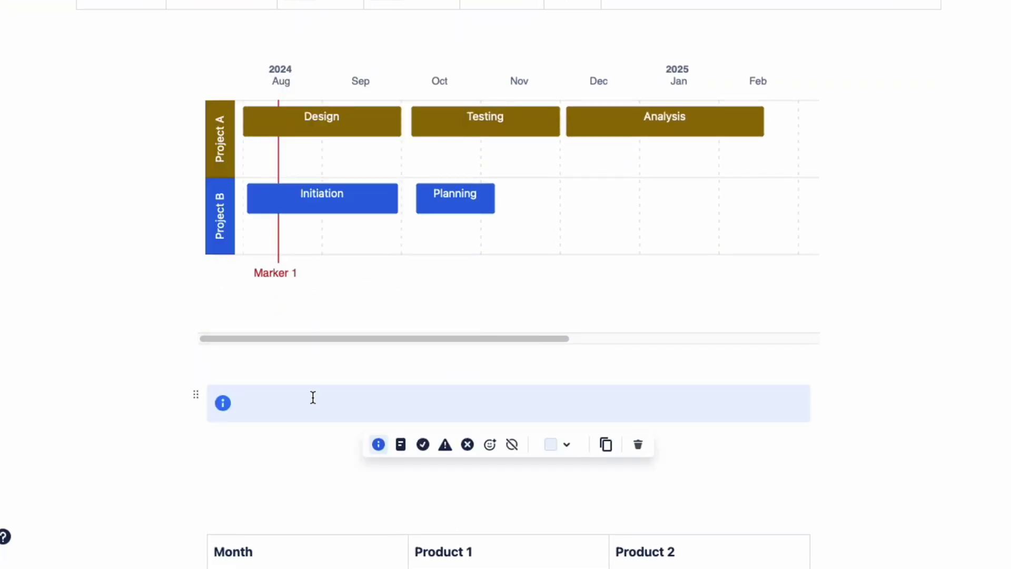
pyautogui.click(273, 447)
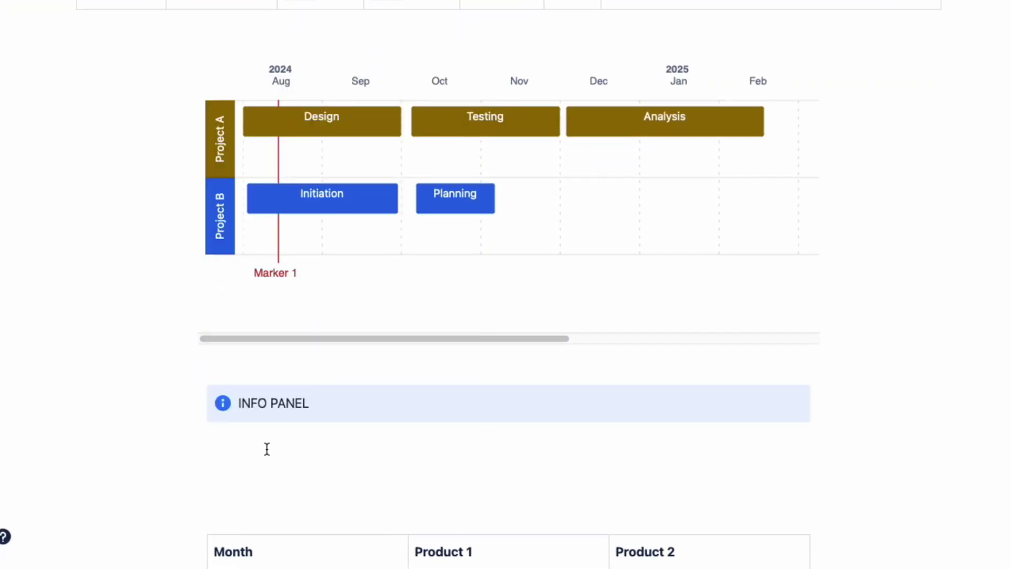
pyautogui.write('/PANEL')
pyautogui.click(299, 179)
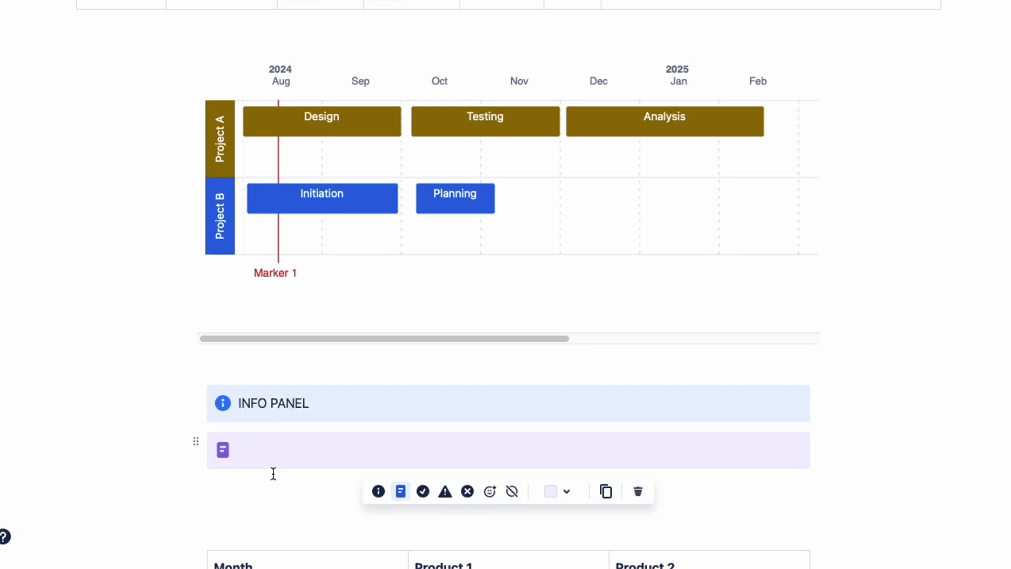
pyautogui.click(269, 492)
pyautogui.write('/PANEL')
pyautogui.scroll(-1, 326, 295)
pyautogui.click(318, 274)
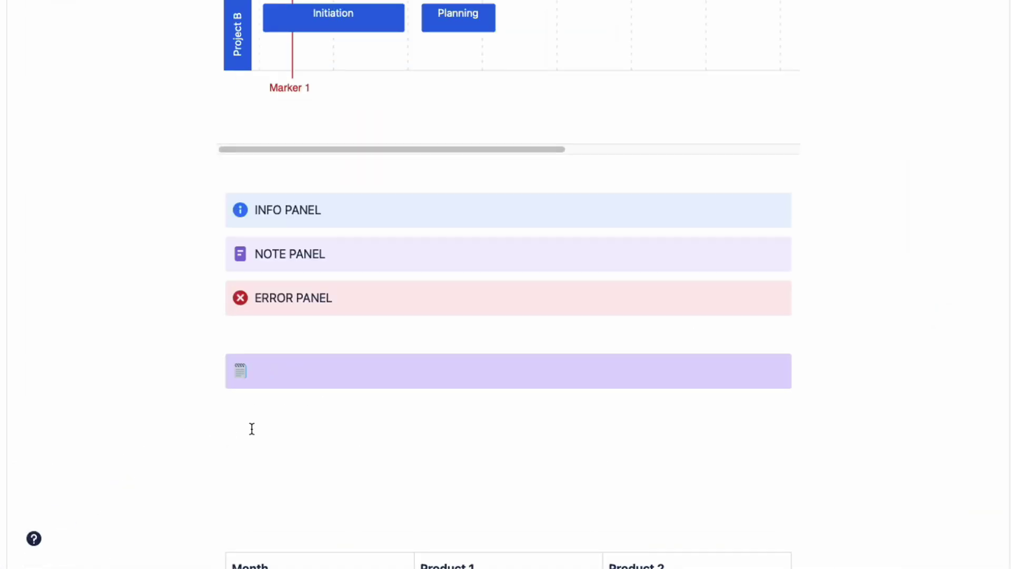
# Step: Add a yellow Warning panel under the Error panel using /panel
pyautogui.write('/panel')
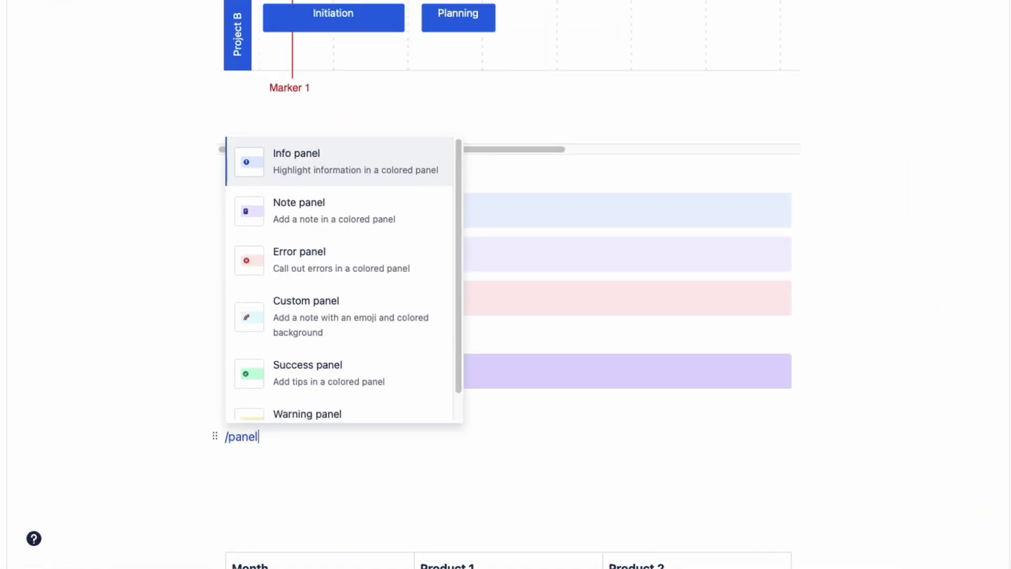
pyautogui.scroll(-2, 315, 352)
pyautogui.click(316, 396)
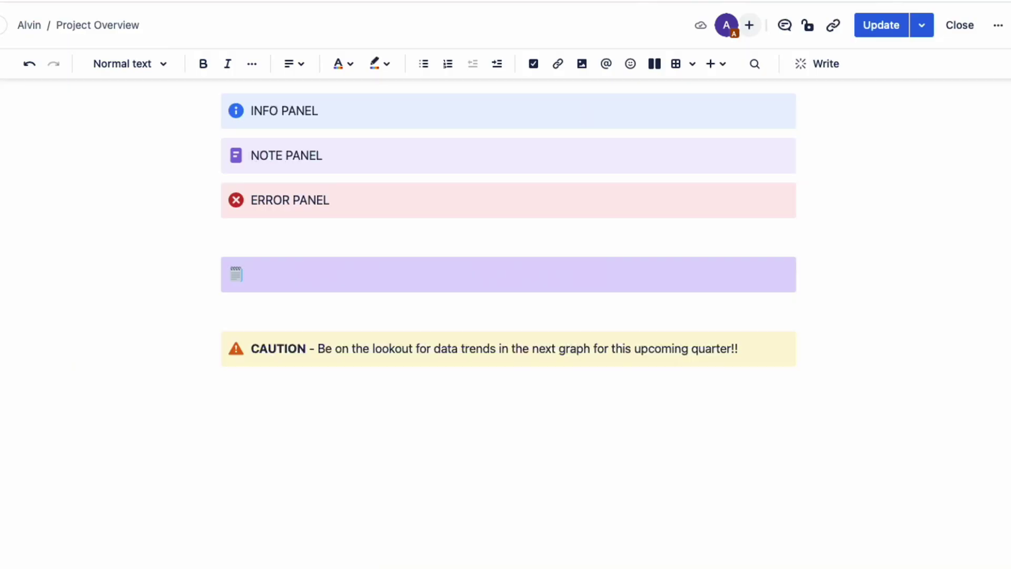
# Step: Insert a 3×3 table with Month and Product units-sold headers, plus an extra row
pyautogui.write('/table')
pyautogui.press('Return')
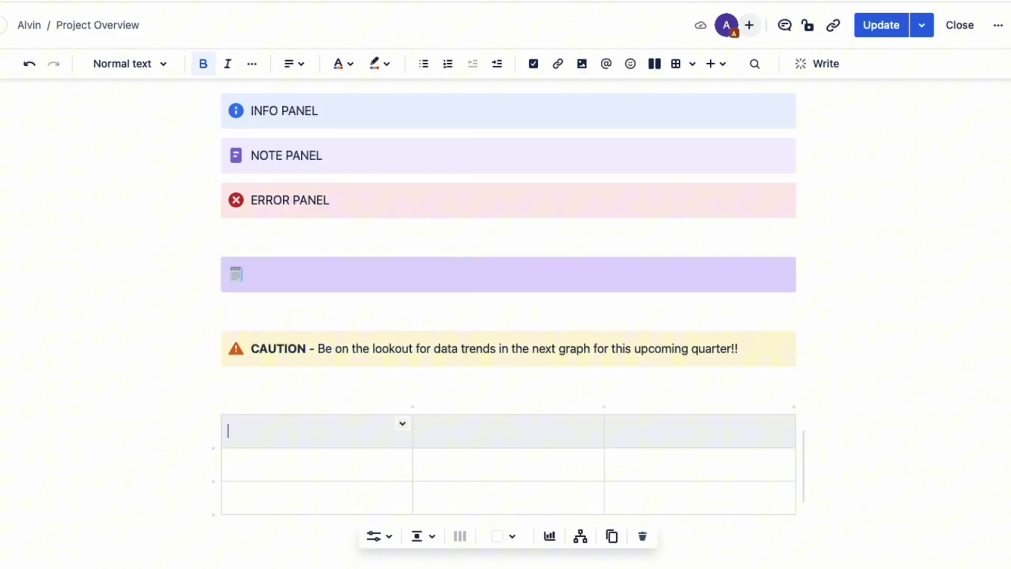
pyautogui.write('Month')
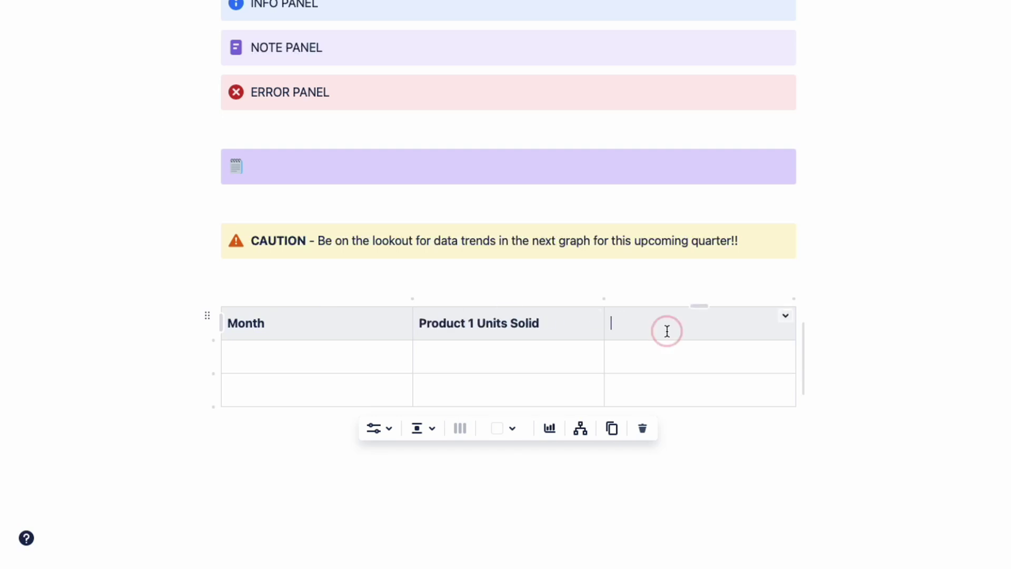
pyautogui.write('Product 2 Units So')
pyautogui.click(402, 349)
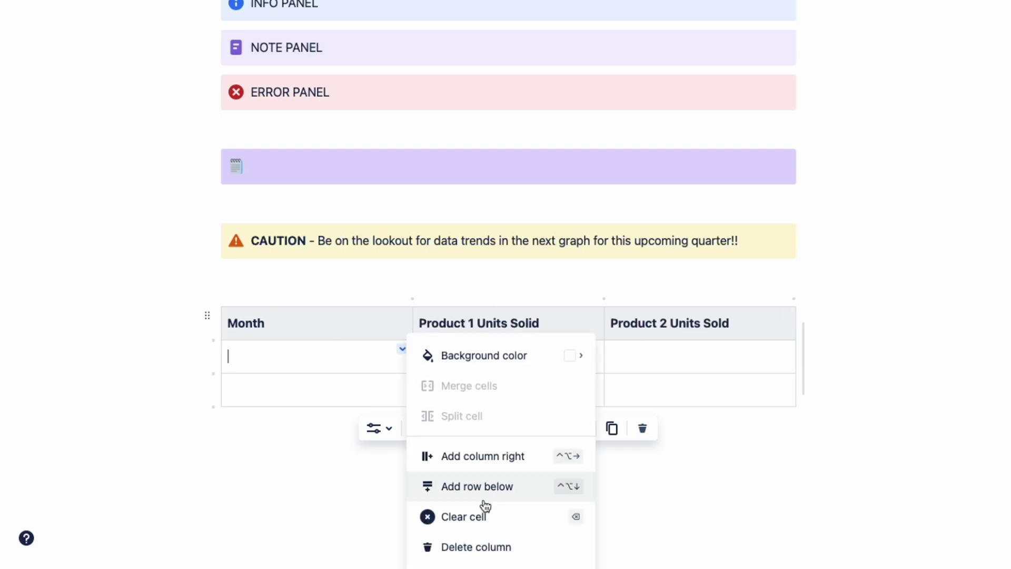
pyautogui.click(463, 484)
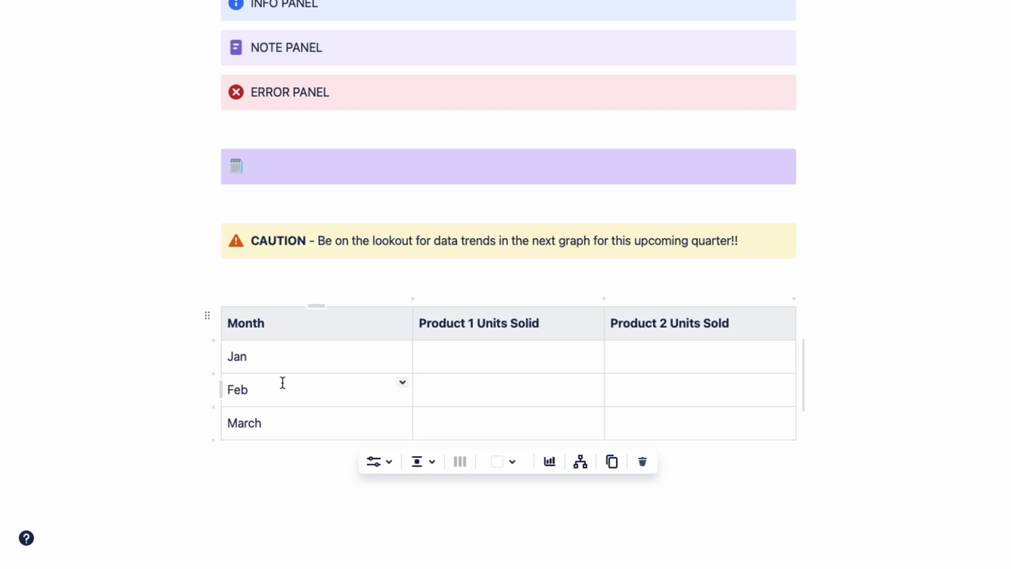
# Step: Fill in the monthly unit values (100, 300) and create a chart from the table
pyautogui.write('100')
pyautogui.press('Down')
pyautogui.write('300')
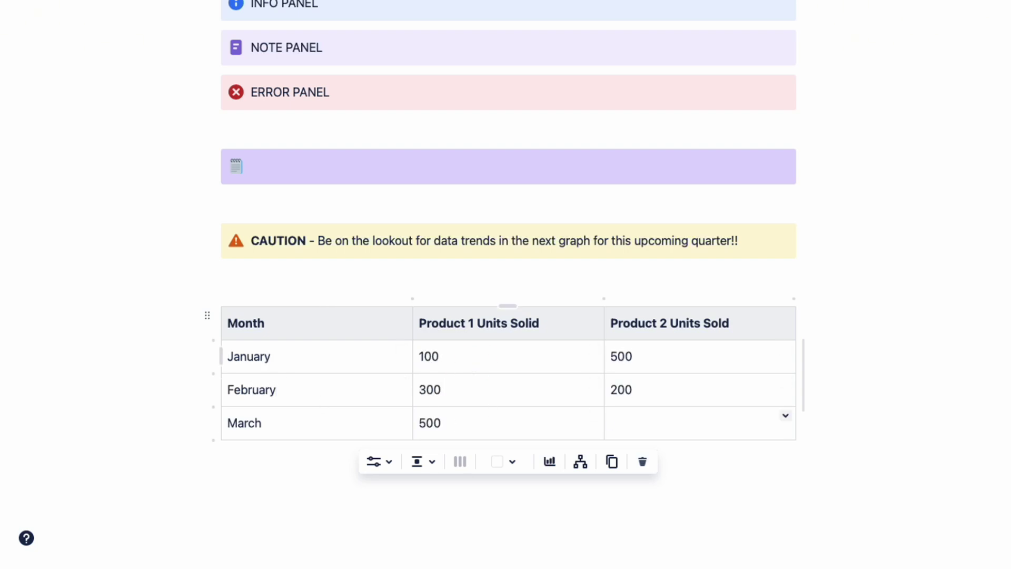
pyautogui.scroll(-1, 458, 355)
pyautogui.click(462, 331)
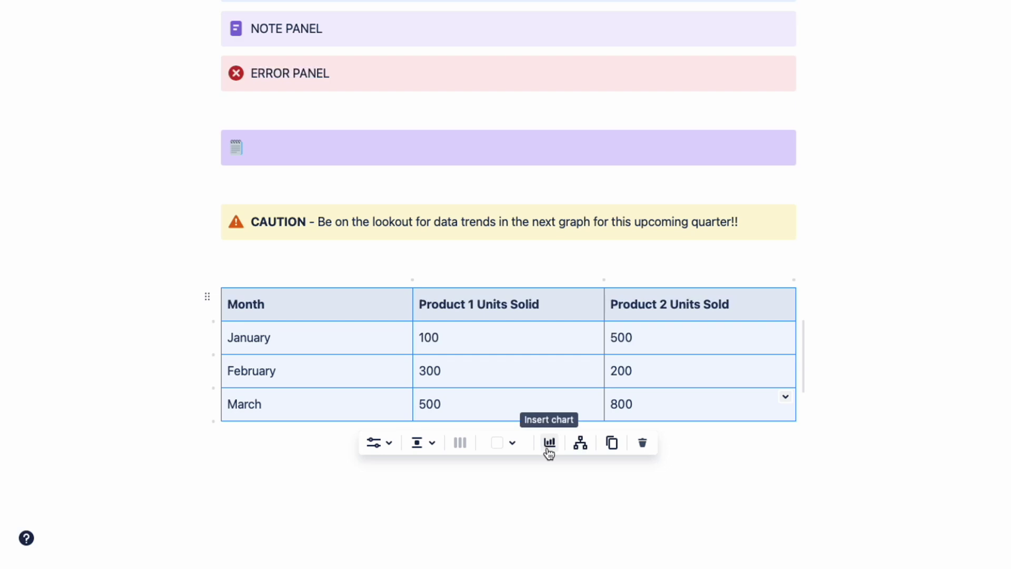
pyautogui.click(549, 442)
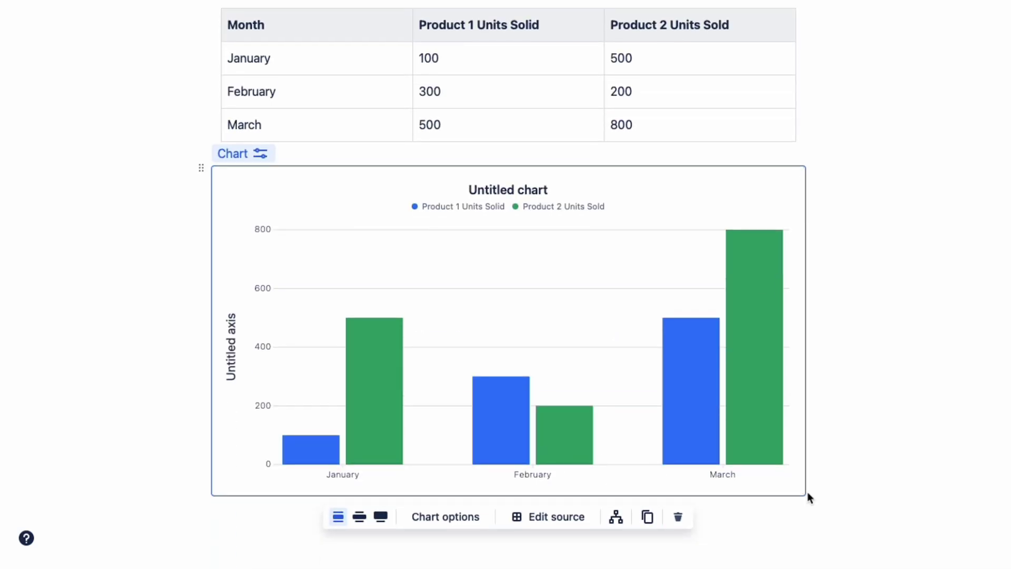
# Step: Switch the units-sold chart type to Pie, showing Product 1 units for January–March
pyautogui.scroll(-1, 808, 497)
pyautogui.scroll(-1, 804, 494)
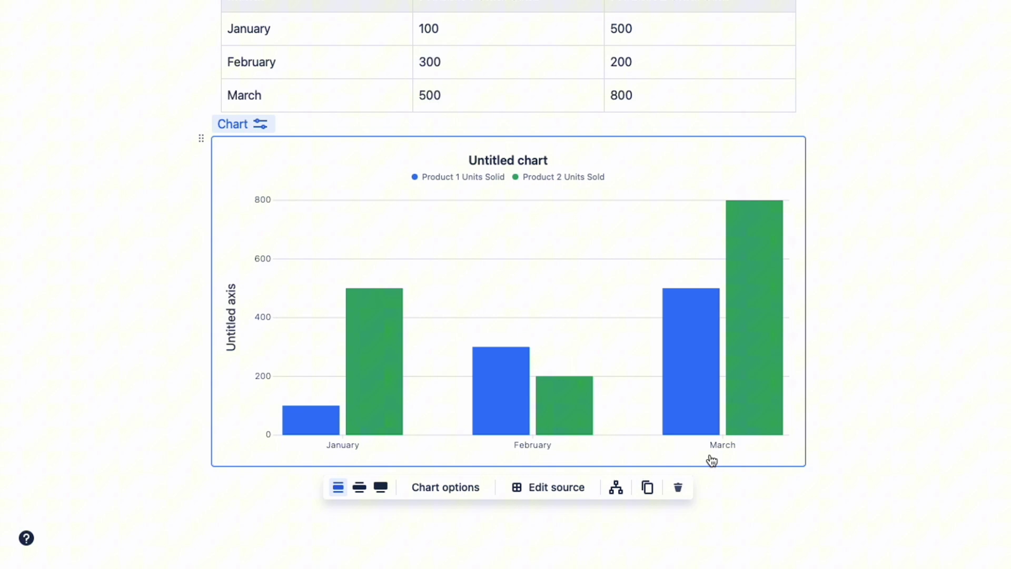
pyautogui.click(470, 488)
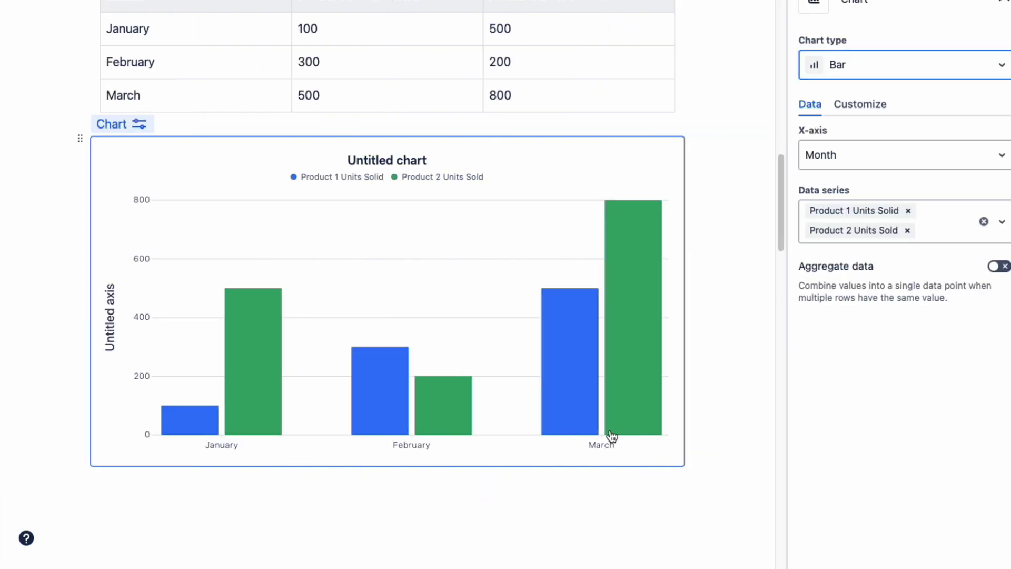
pyautogui.click(1000, 69)
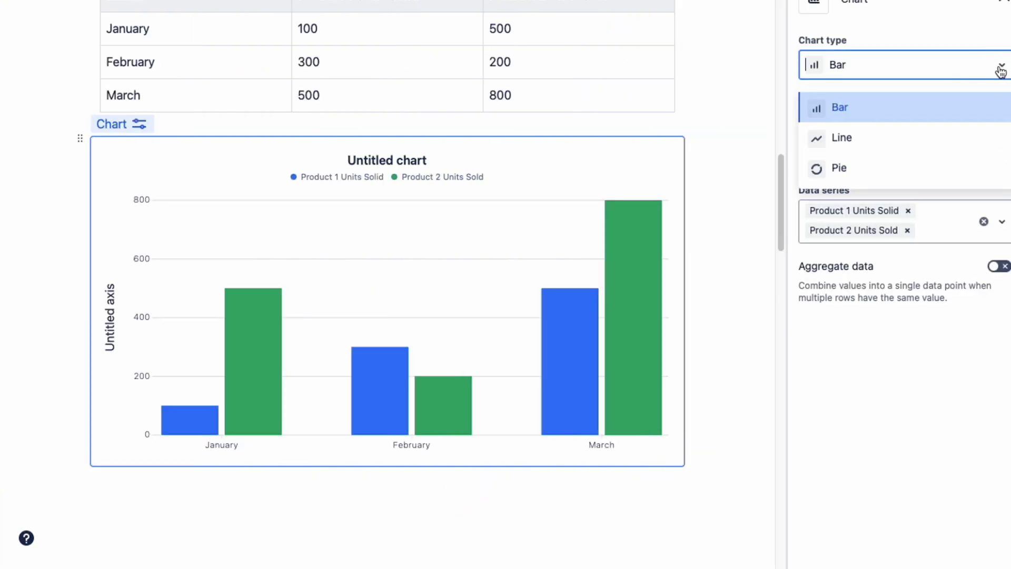
pyautogui.click(938, 135)
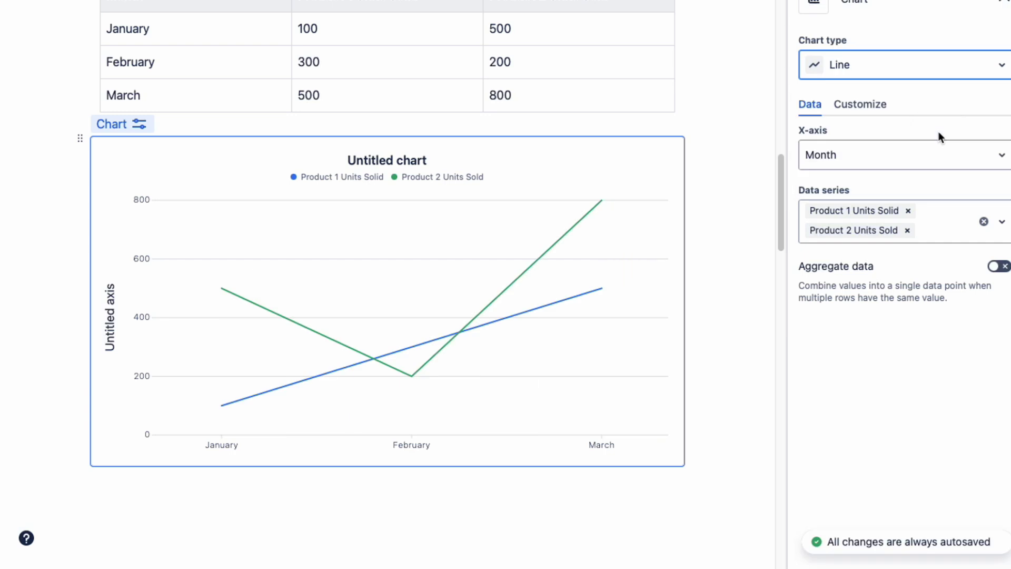
pyautogui.click(934, 75)
pyautogui.click(876, 165)
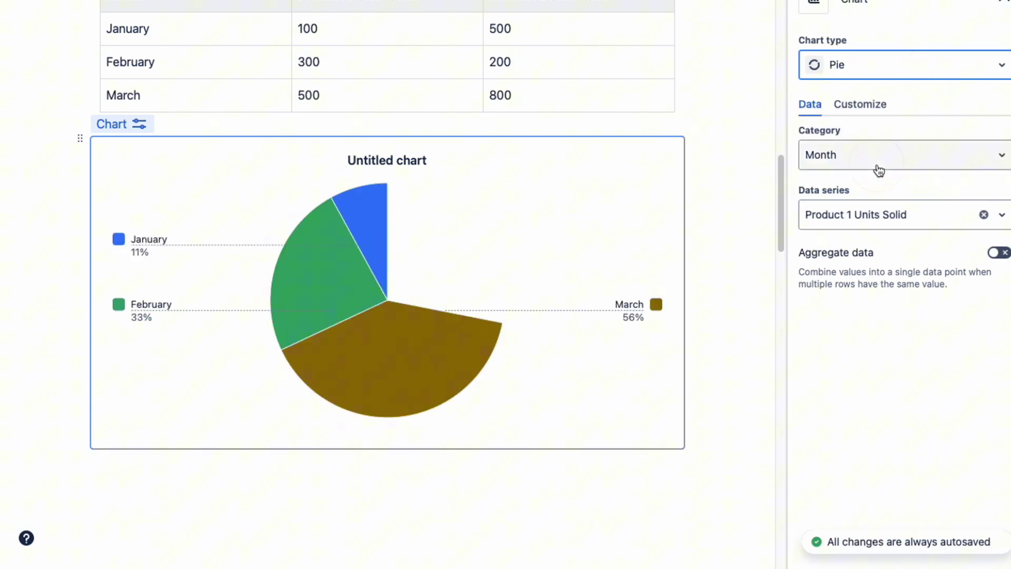
pyautogui.click(879, 72)
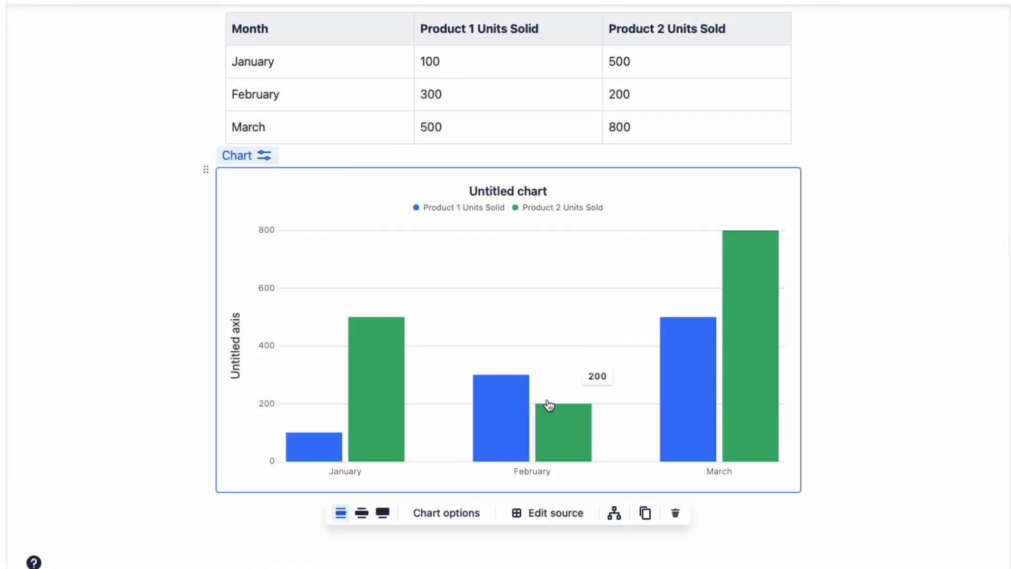
# Step: Replace the bar chart's 'Untitled chart' title with 'Products Sold in Q1 2024' in Chart options
pyautogui.click(452, 513)
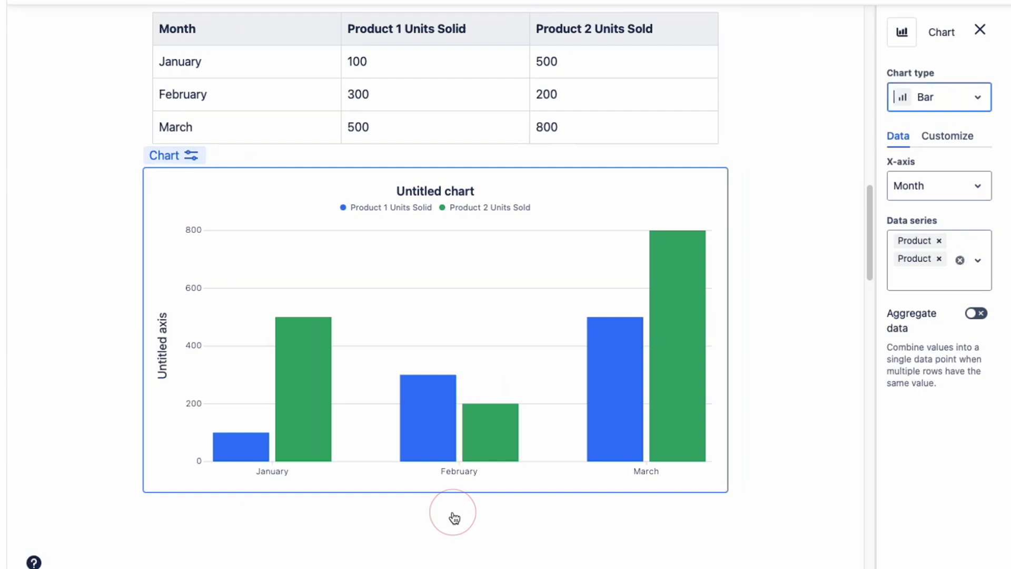
pyautogui.click(861, 138)
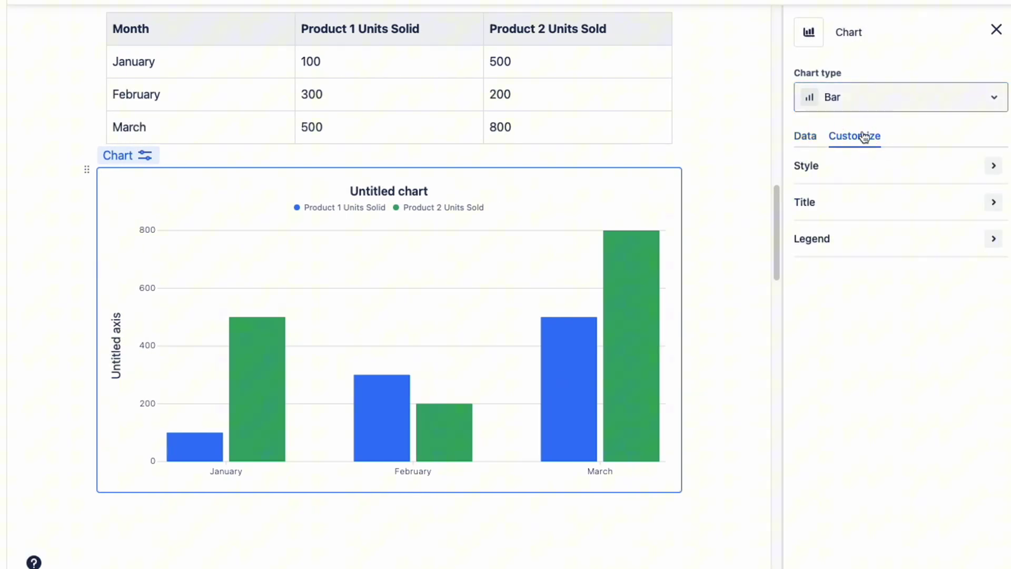
pyautogui.click(993, 203)
pyautogui.tripleClick(895, 252)
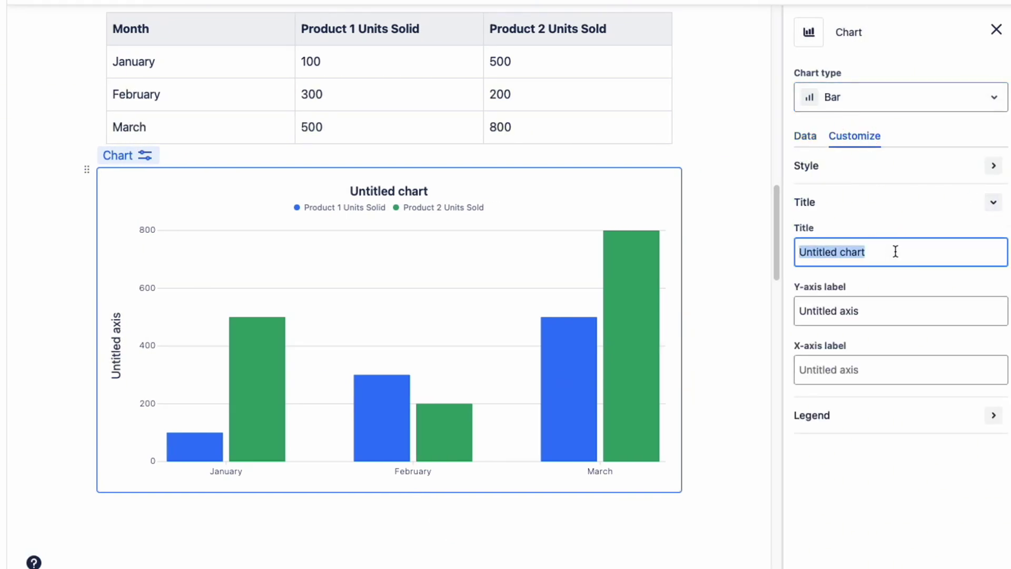
pyautogui.write('Products Sold in Q1 2024')
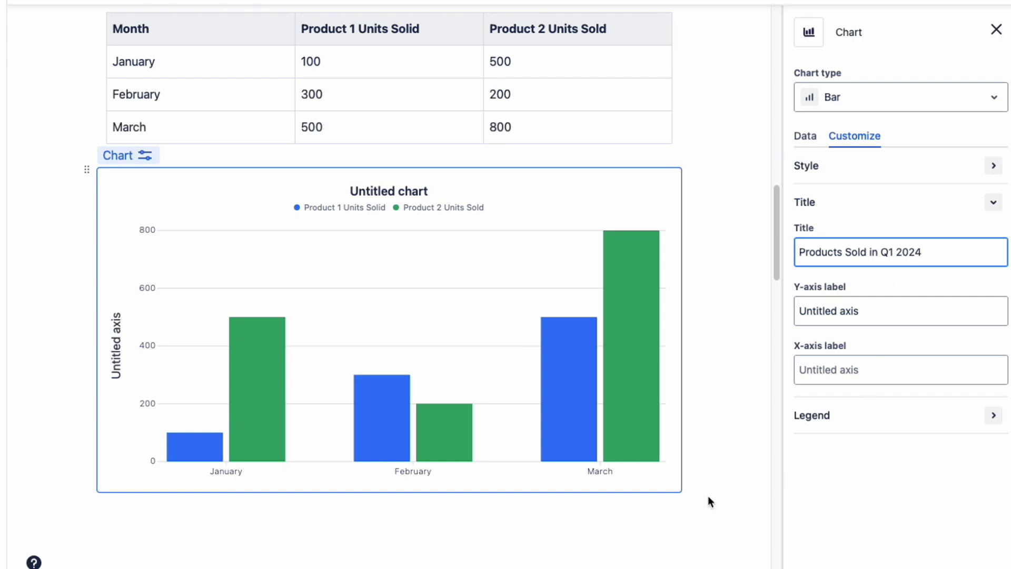
pyautogui.click(519, 531)
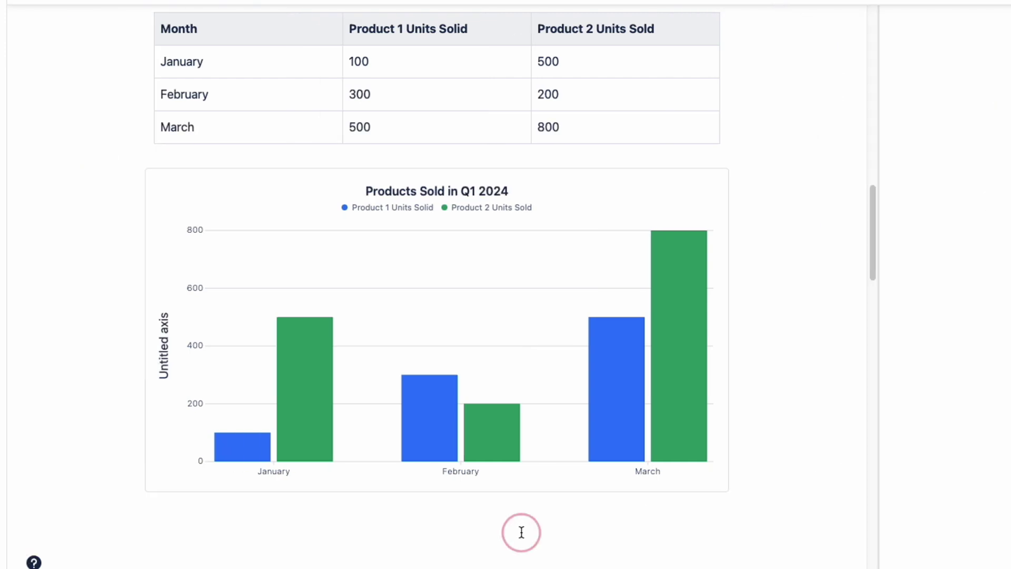
pyautogui.click(757, 216)
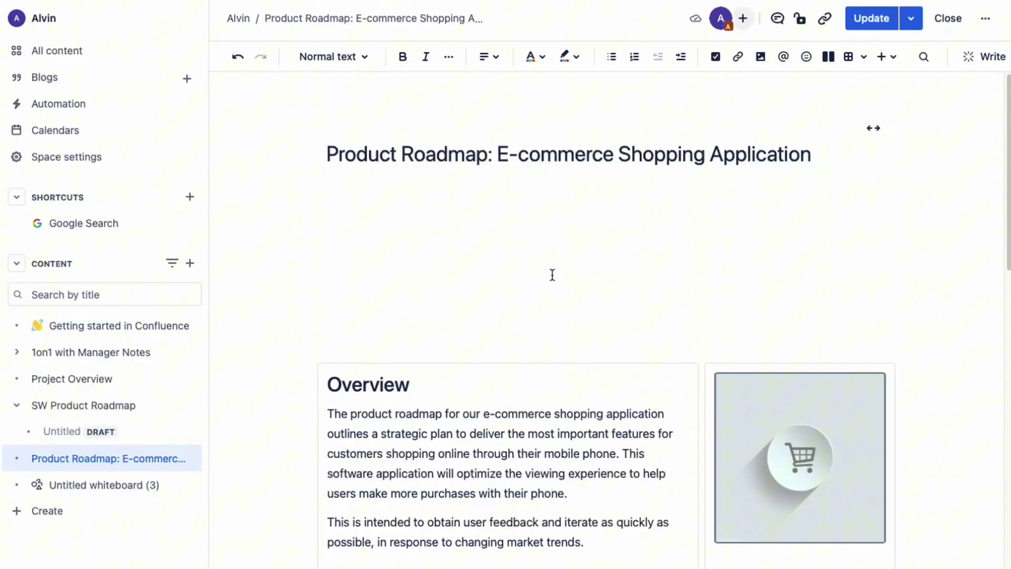
# Step: Style Quarter 1 as Heading 1, Objective as Heading 2 and Feature 1 as Heading 3
pyautogui.scroll(-8, 551, 343)
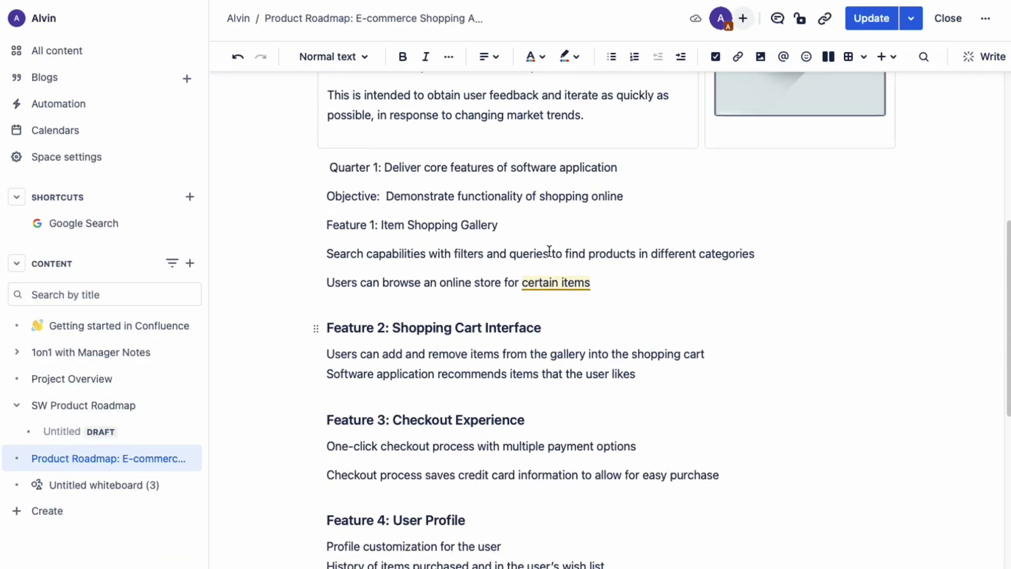
pyautogui.moveTo(623, 168); pyautogui.dragTo(324, 167)
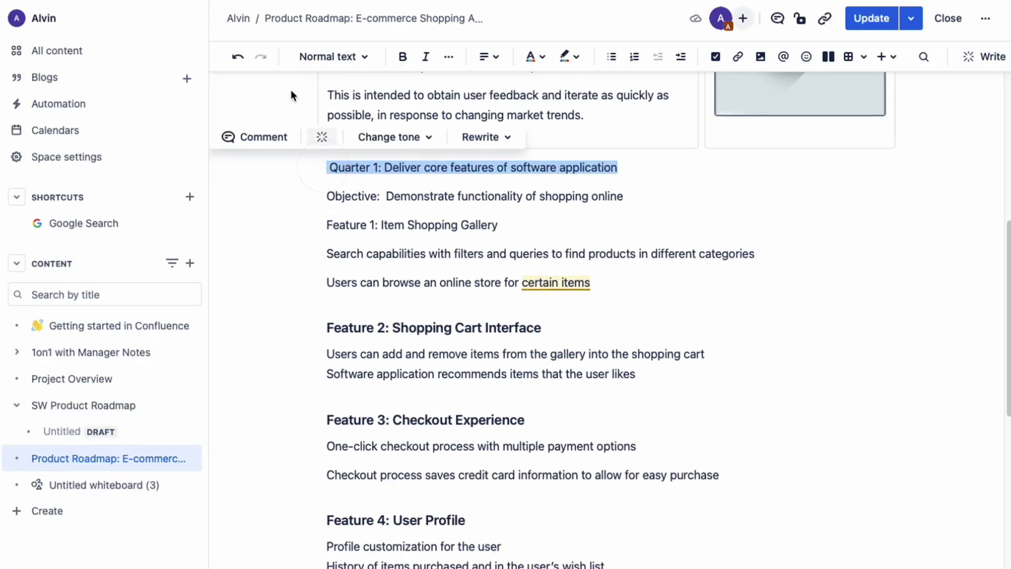
pyautogui.click(333, 57)
pyautogui.click(333, 127)
pyautogui.moveTo(648, 227); pyautogui.dragTo(317, 223)
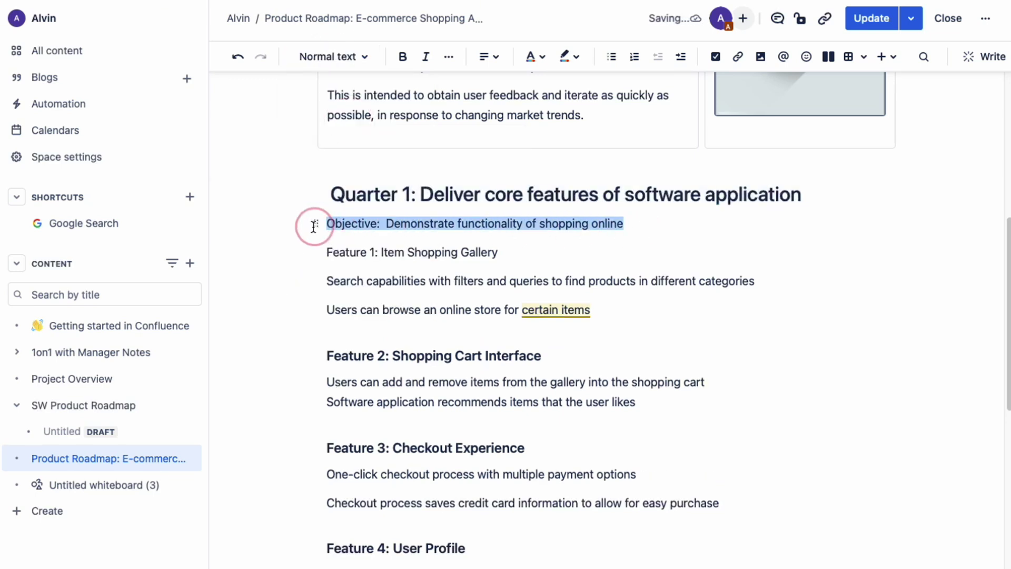
pyautogui.click(349, 56)
pyautogui.click(350, 158)
pyautogui.moveTo(497, 274); pyautogui.dragTo(322, 274)
pyautogui.click(326, 56)
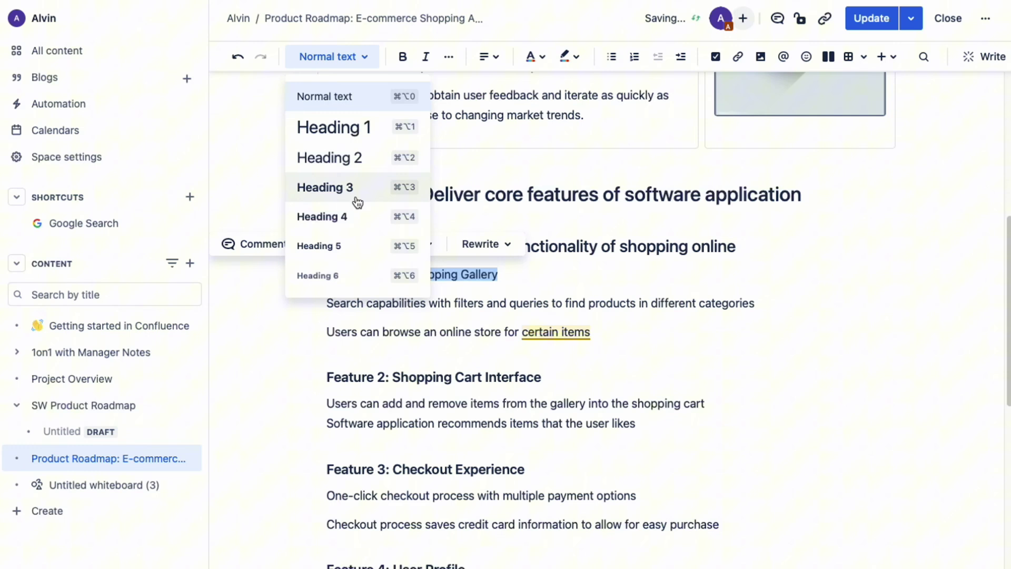
pyautogui.click(351, 187)
# Step: Start a new paragraph below the page title with the /toc command
pyautogui.click(674, 264)
pyautogui.scroll(8, 673, 264)
pyautogui.click(403, 246)
pyautogui.write('/')
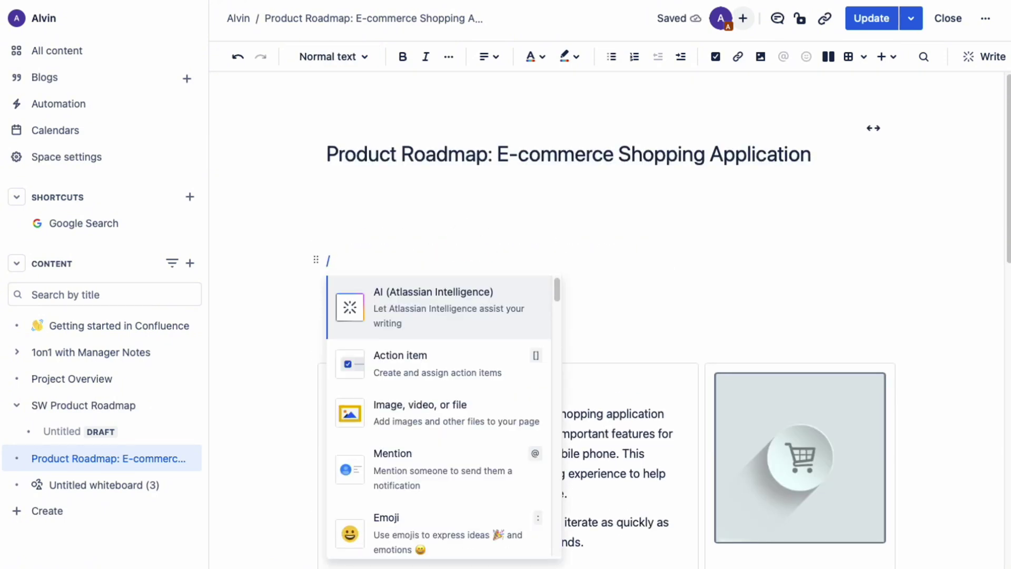
pyautogui.write('toc')
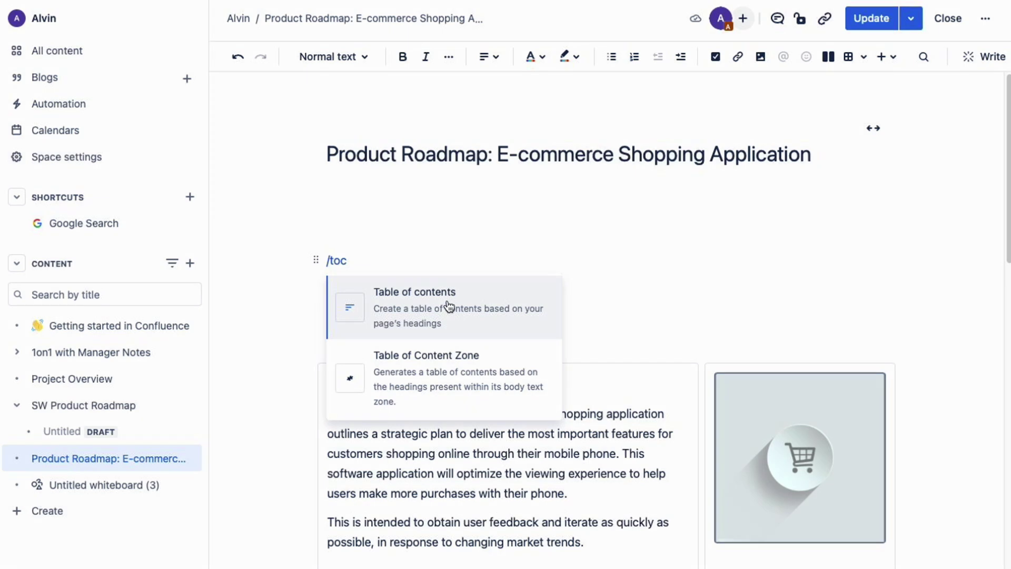
# Step: Insert the Table of contents macro and test its Objective and Quarter 1 links
pyautogui.click(445, 306)
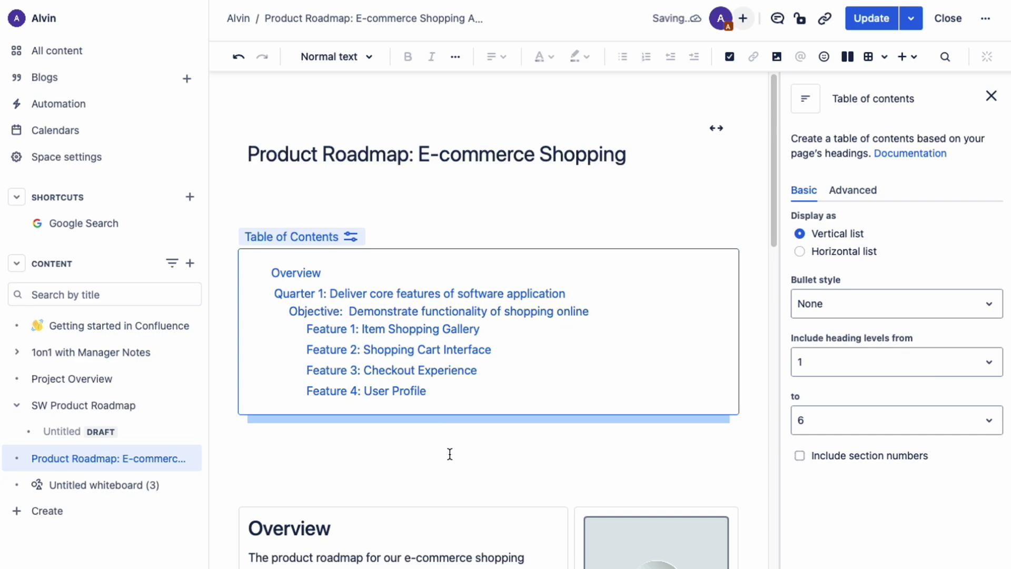
pyautogui.click(474, 465)
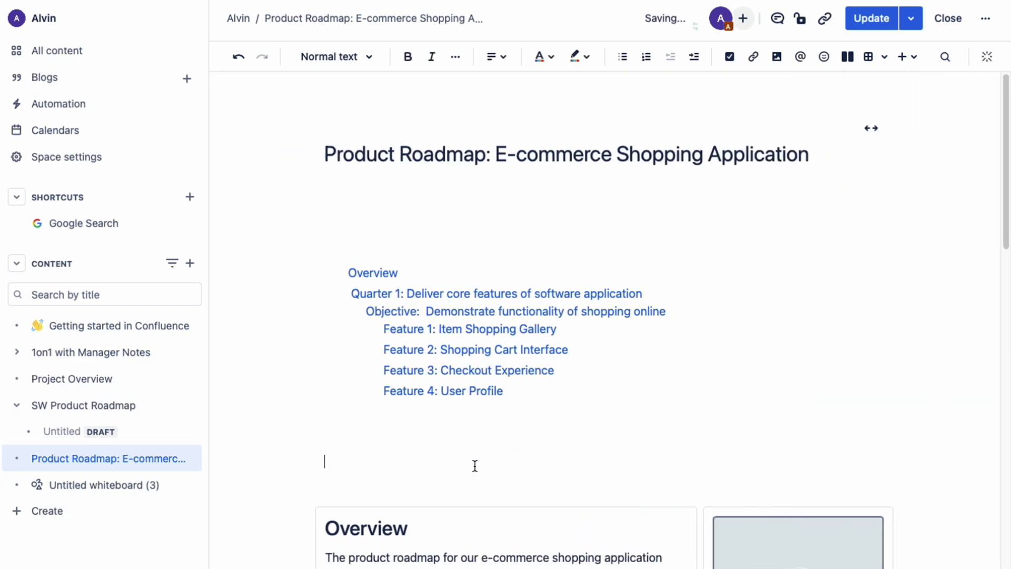
pyautogui.click(586, 316)
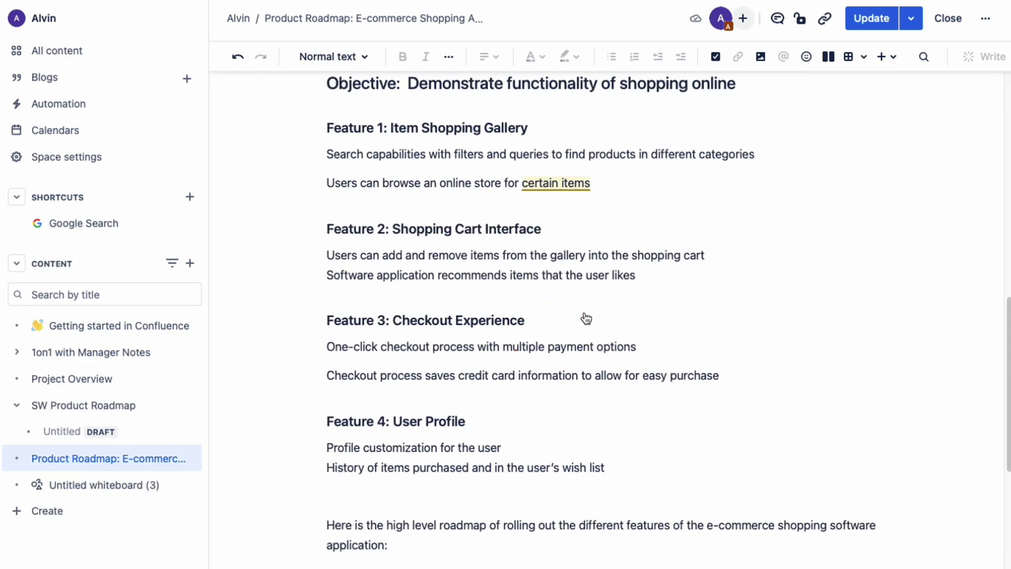
pyautogui.scroll(10, 585, 312)
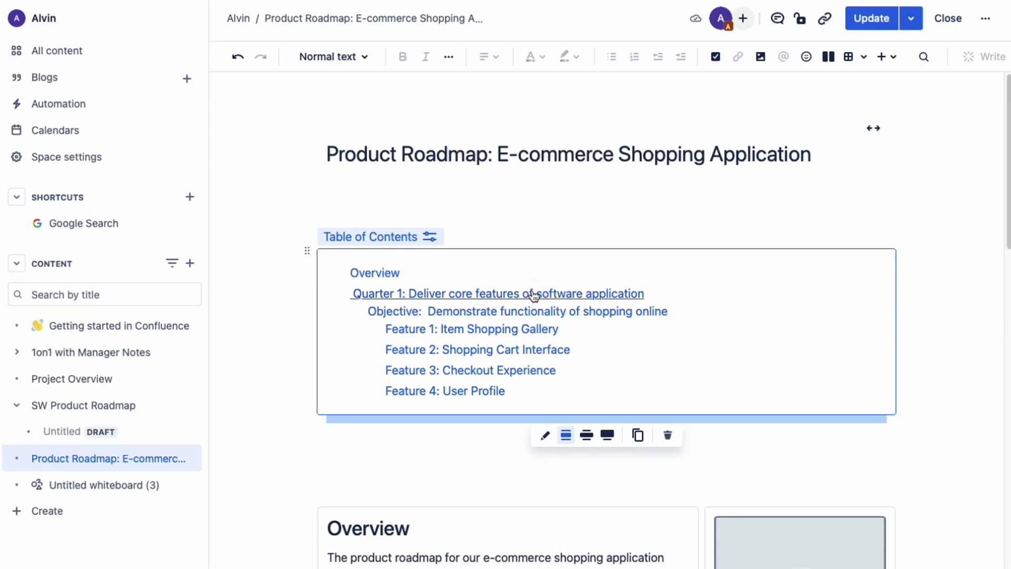
pyautogui.click(533, 294)
pyautogui.scroll(10, 532, 292)
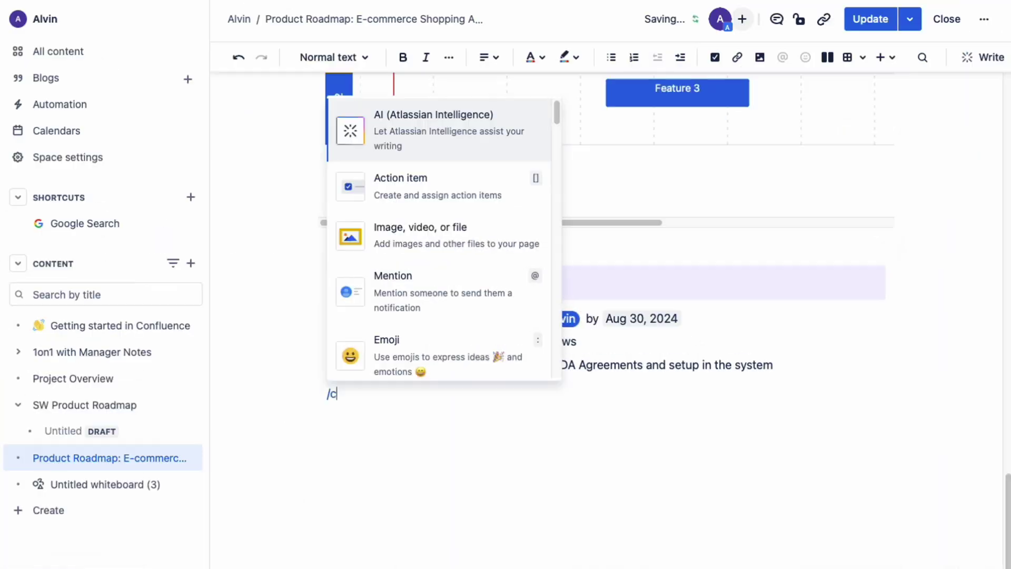
# Step: Insert the Change History macro below the action items and open its v. 1 link
pyautogui.write('chang')
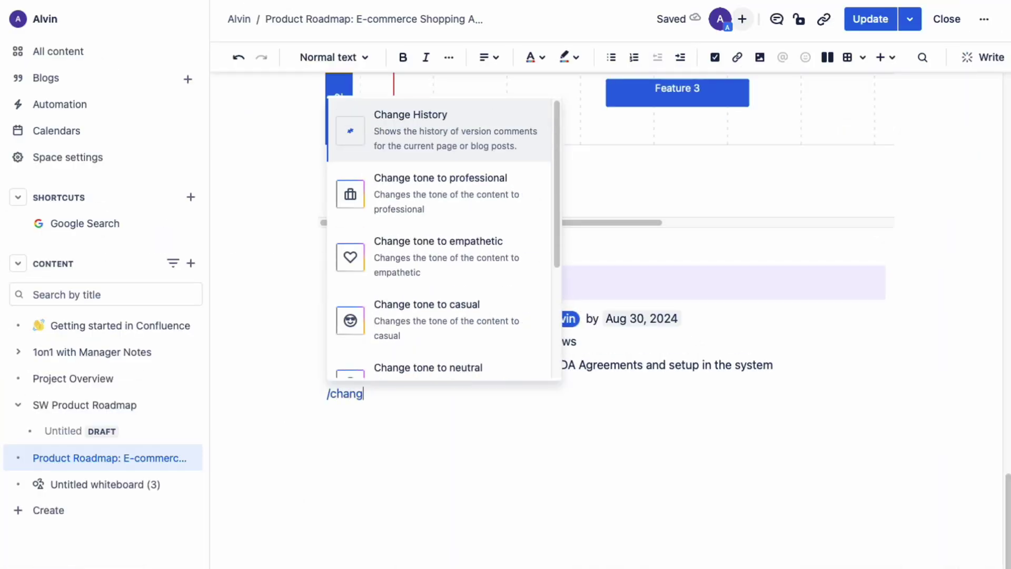
pyautogui.click(424, 131)
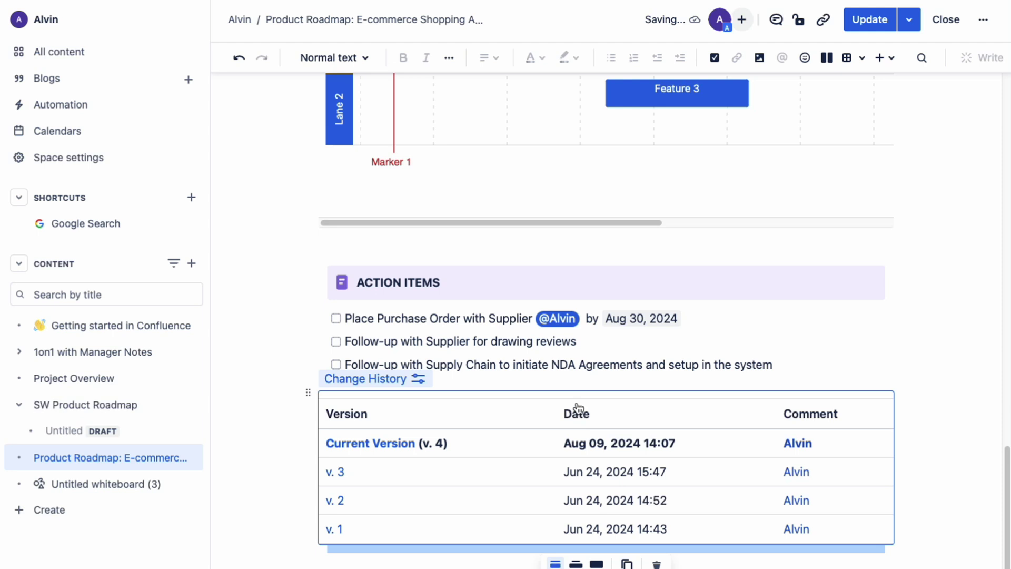
pyautogui.scroll(-2, 578, 407)
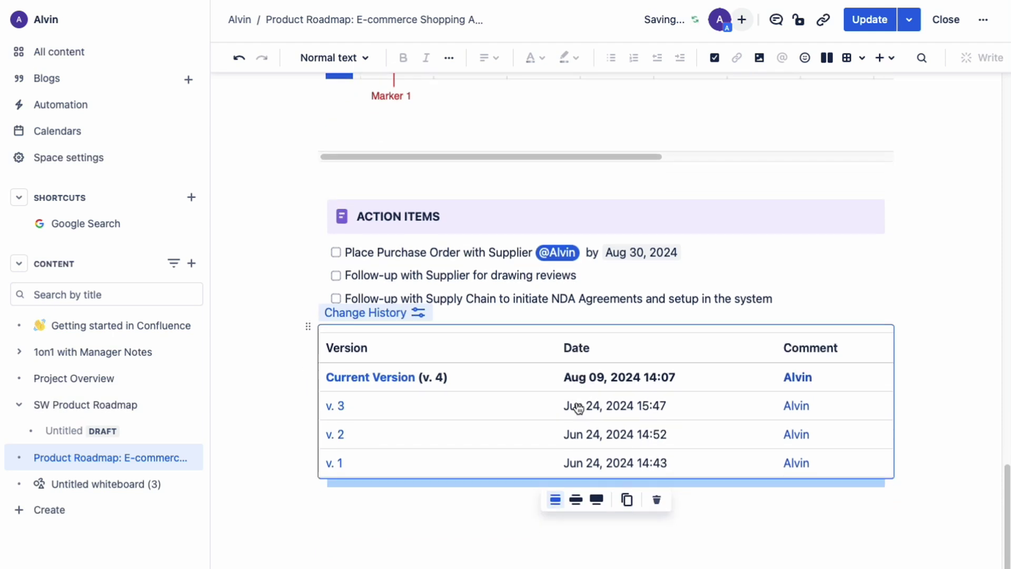
pyautogui.click(335, 463)
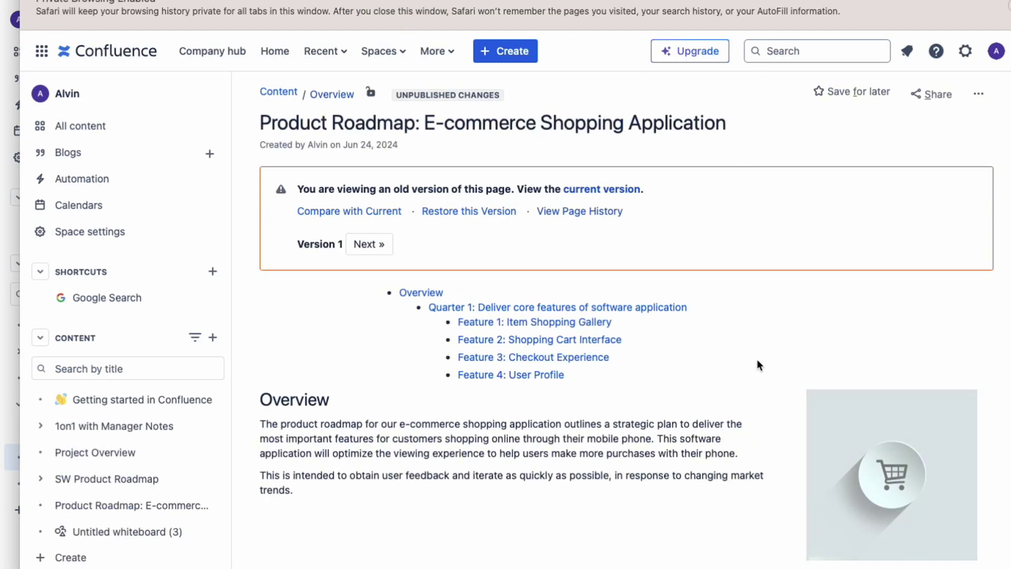
# Step: Scroll through the old Version 1 page, then compare it with the current version
pyautogui.scroll(-8, 775, 345)
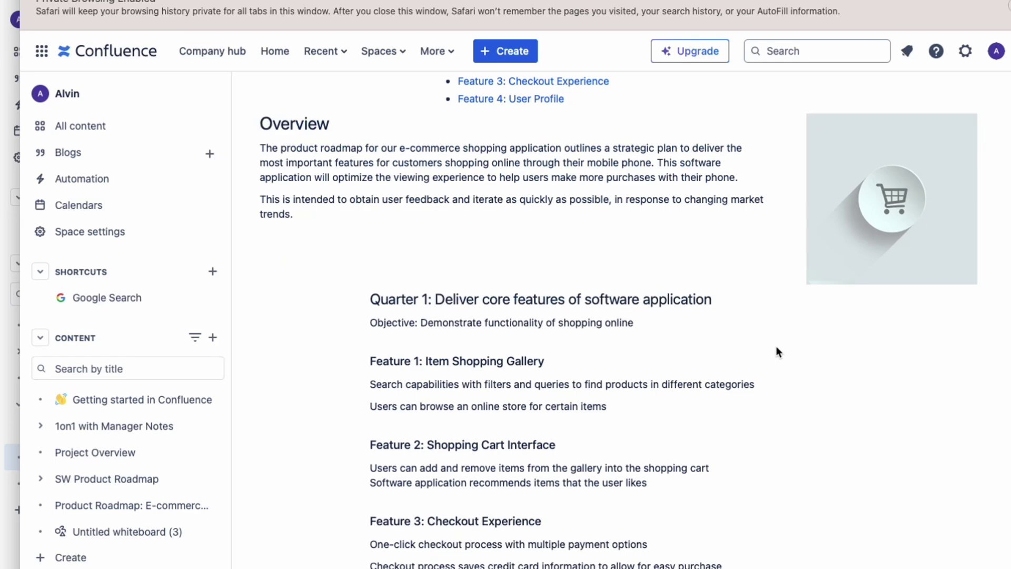
pyautogui.scroll(-4, 776, 353)
pyautogui.scroll(12, 775, 352)
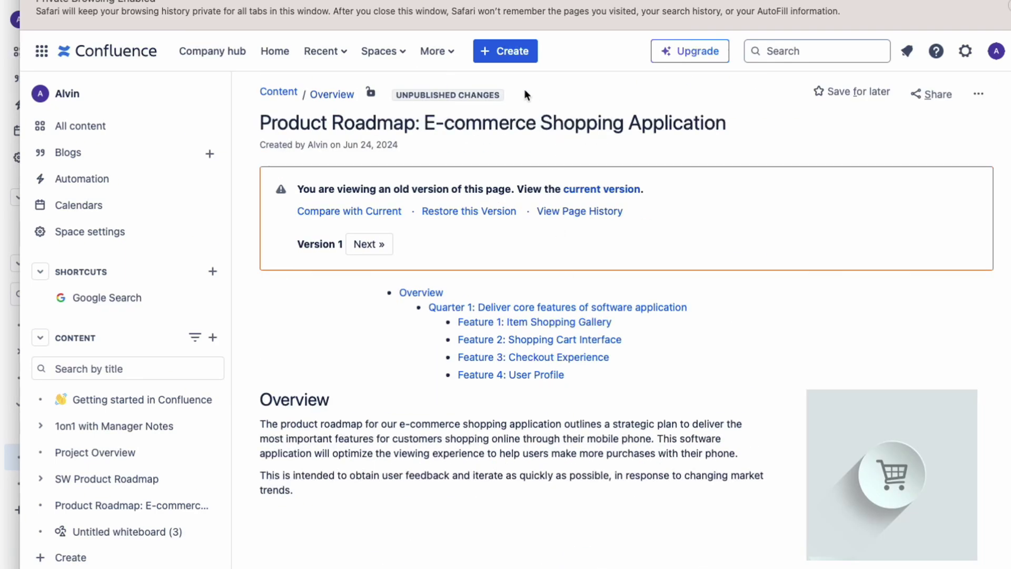
pyautogui.click(323, 213)
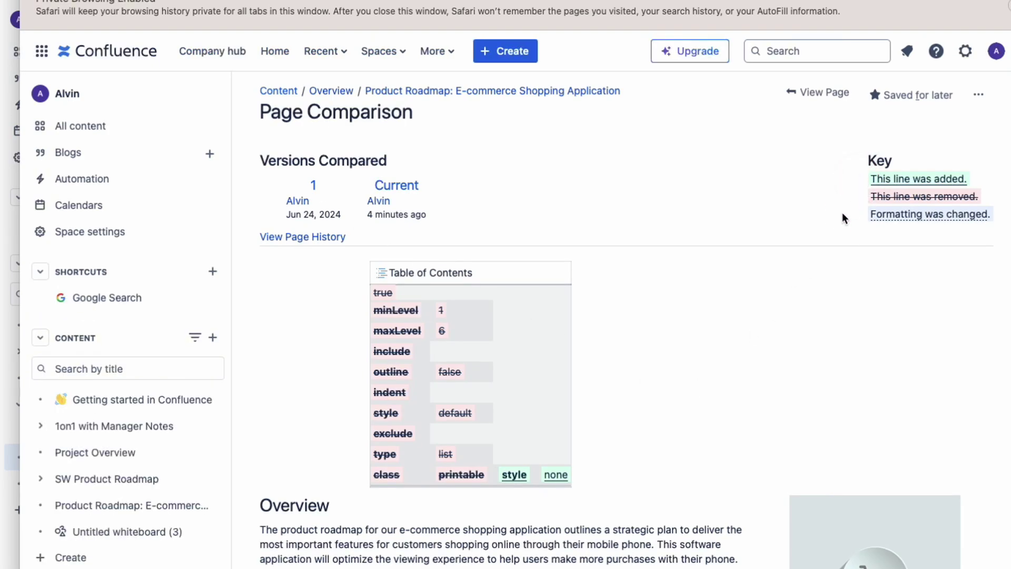
# Step: Review the Page Comparison, returning to the Versions Compared header and Key
pyautogui.moveTo(961, 176); pyautogui.dragTo(857, 175)
pyautogui.click(855, 173)
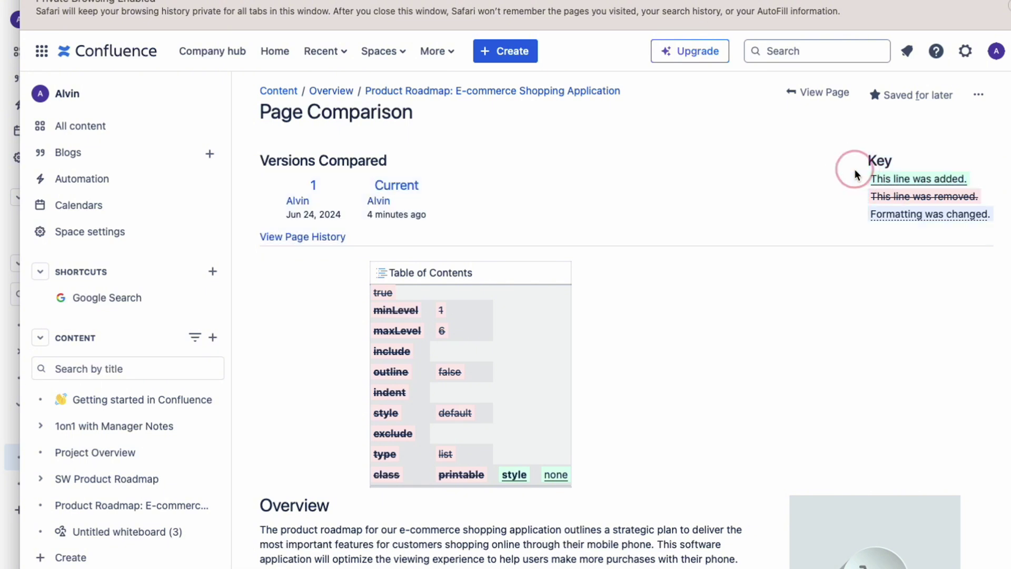
pyautogui.click(858, 215)
pyautogui.scroll(-10, 775, 372)
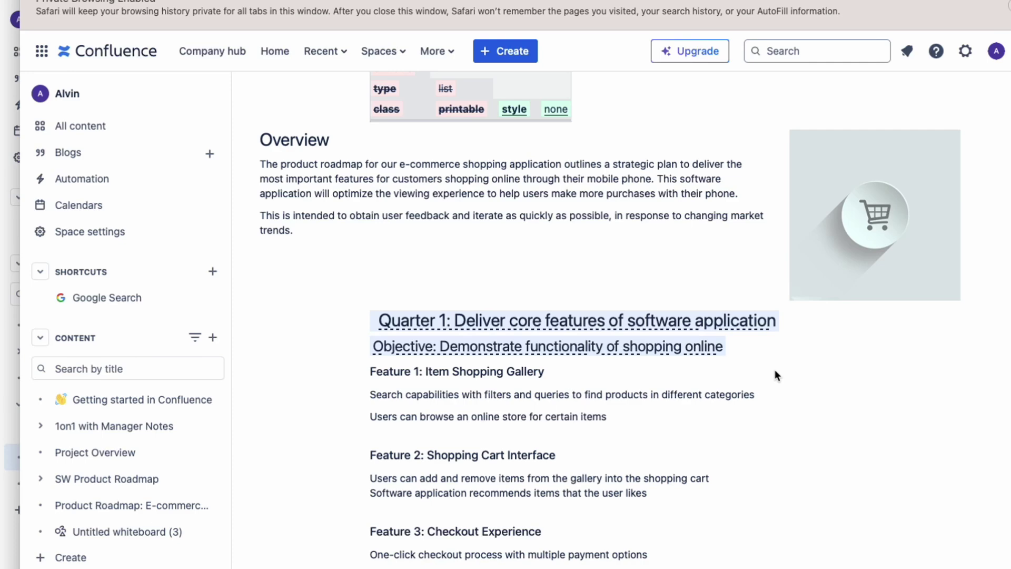
pyautogui.scroll(-6, 775, 414)
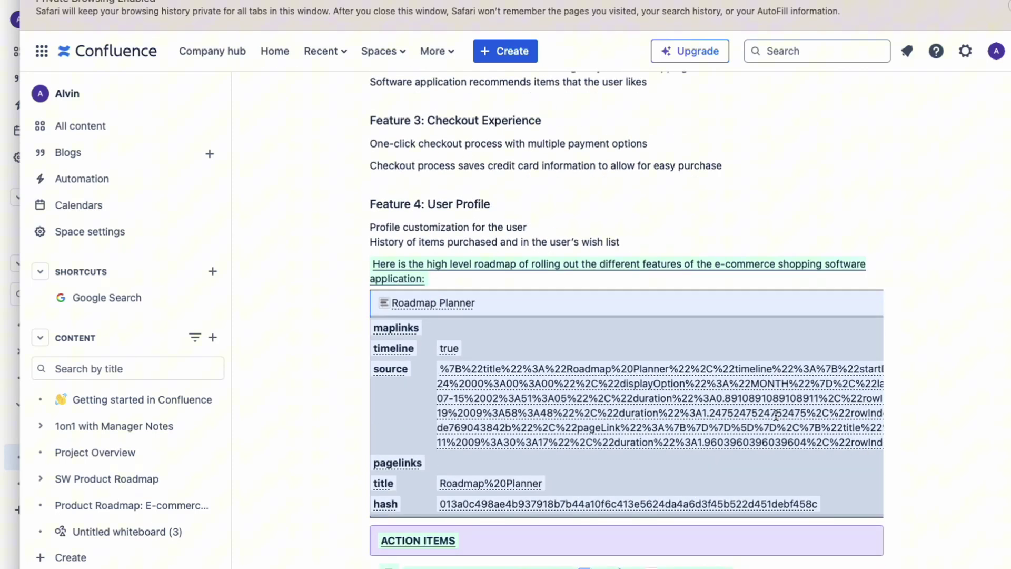
pyautogui.scroll(1, 775, 416)
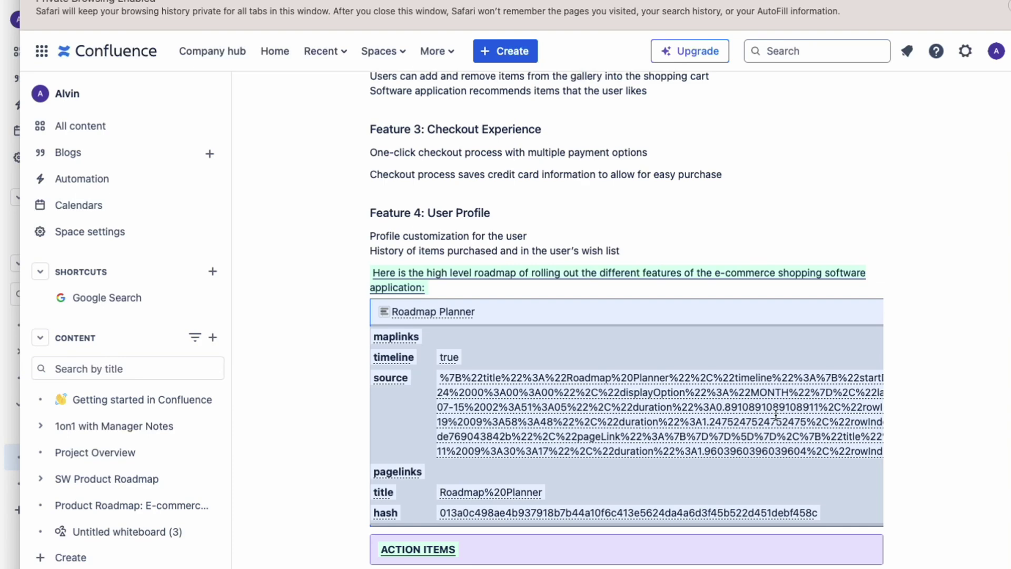
pyautogui.scroll(-1, 775, 416)
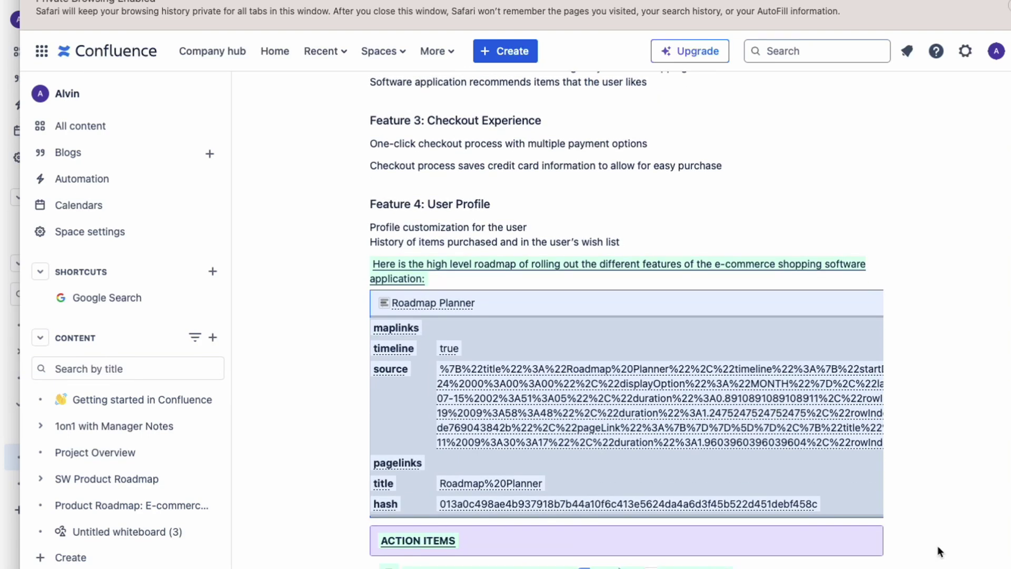
pyautogui.scroll(3, 928, 363)
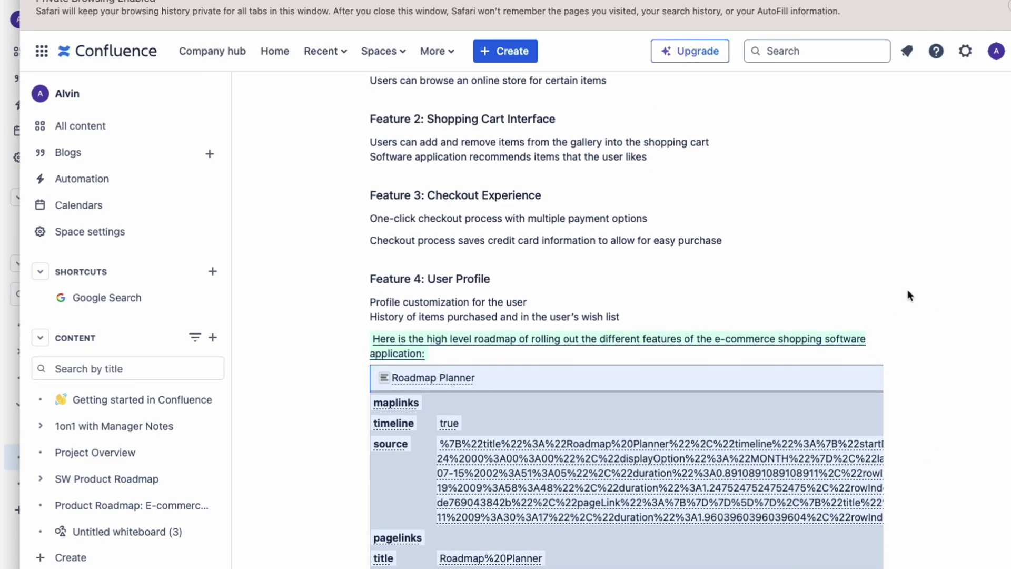
pyautogui.scroll(10, 909, 295)
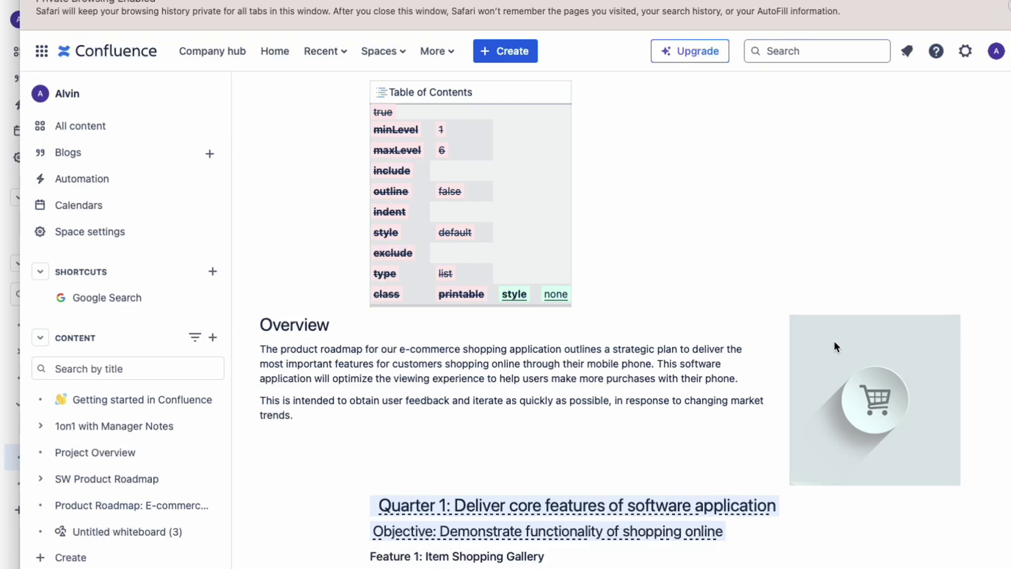
pyautogui.scroll(4, 758, 279)
pyautogui.click(772, 191)
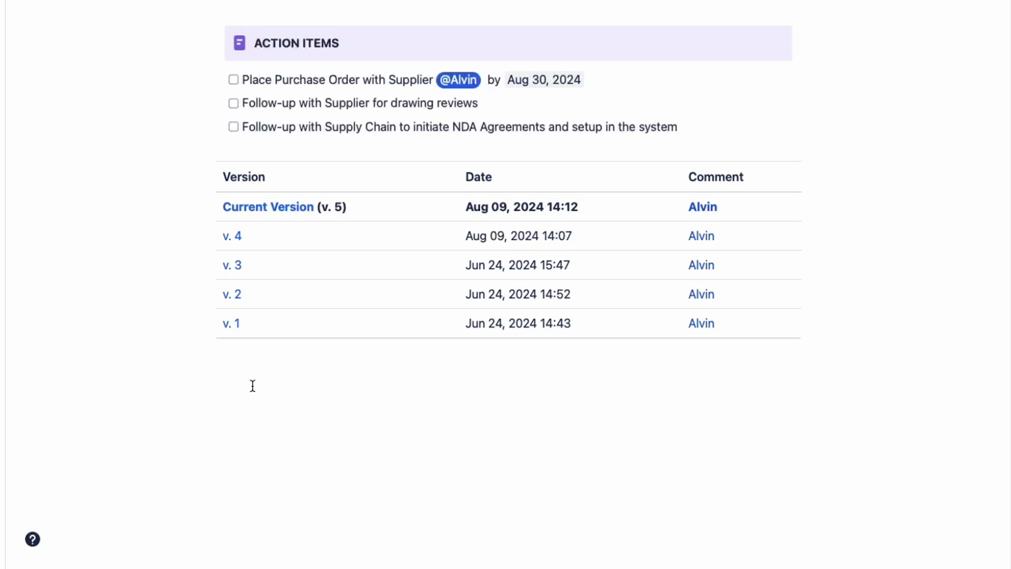
pyautogui.click(253, 385)
pyautogui.write('/excel')
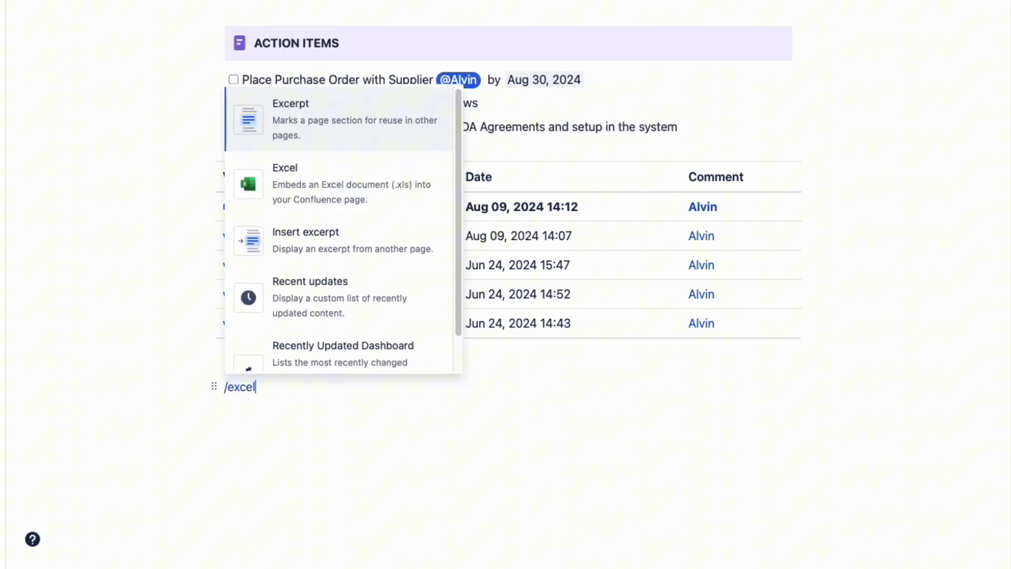
pyautogui.press('BackSpace')
pyautogui.press('BackSpace')
pyautogui.press('BackSpace')
pyautogui.press('BackSpace')
pyautogui.write('word')
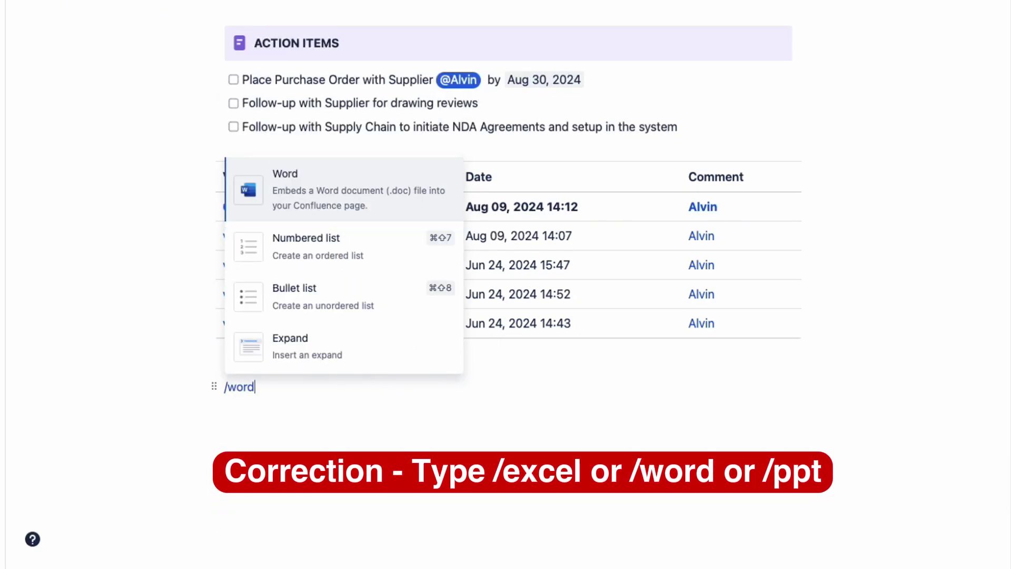
pyautogui.press('BackSpace')
pyautogui.press('BackSpace')
pyautogui.press('BackSpace')
pyautogui.press('BackSpace')
pyautogui.write('pp')
pyautogui.press('BackSpace')
pyautogui.press('BackSpace')
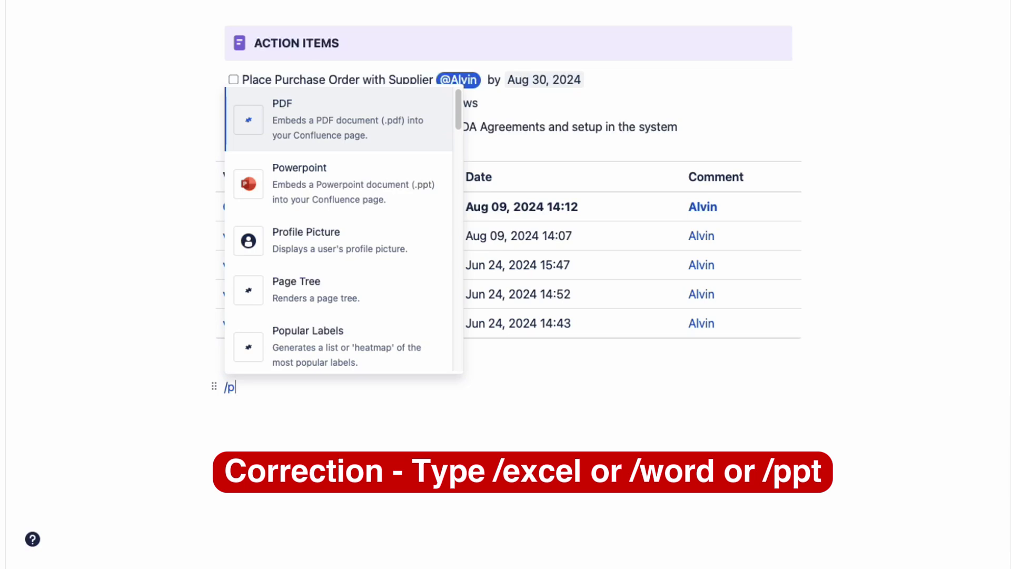
pyautogui.write('pdf')
pyautogui.press('BackSpace')
pyautogui.press('BackSpace')
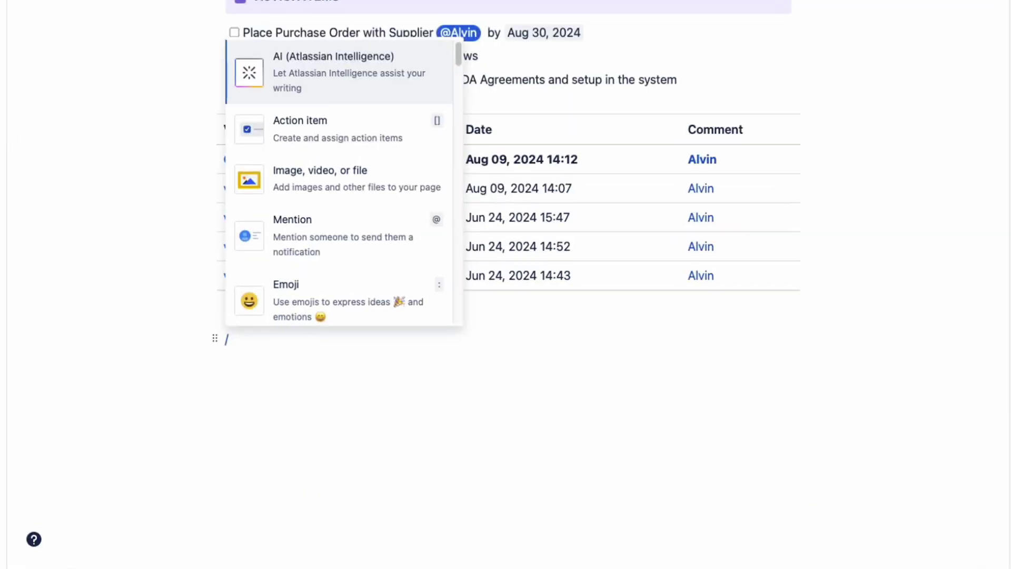
# Step: Upload Confluence Project Plan Example.docx through the Image, video, or file option
pyautogui.write('mage')
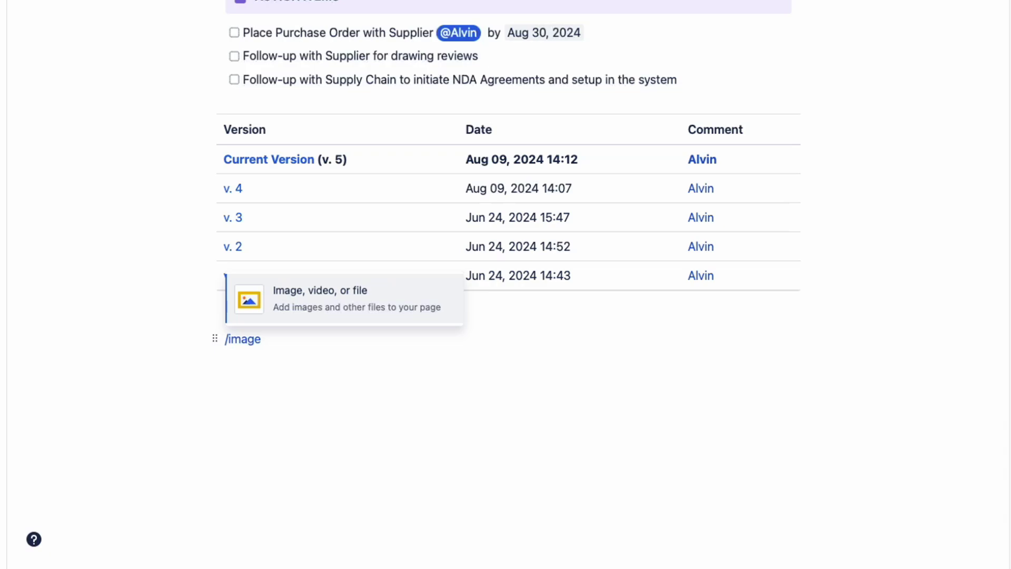
pyautogui.click(336, 311)
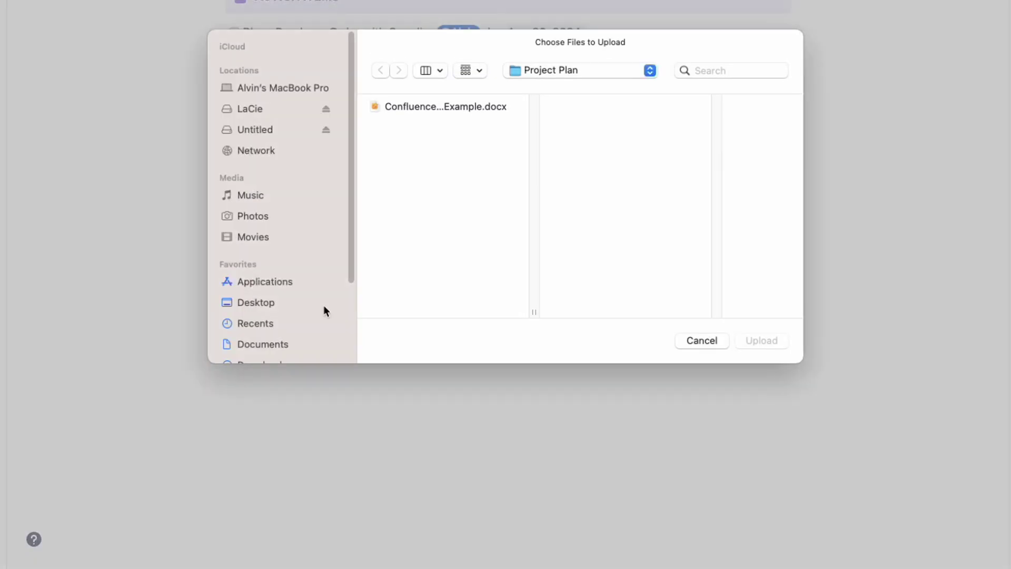
pyautogui.click(481, 105)
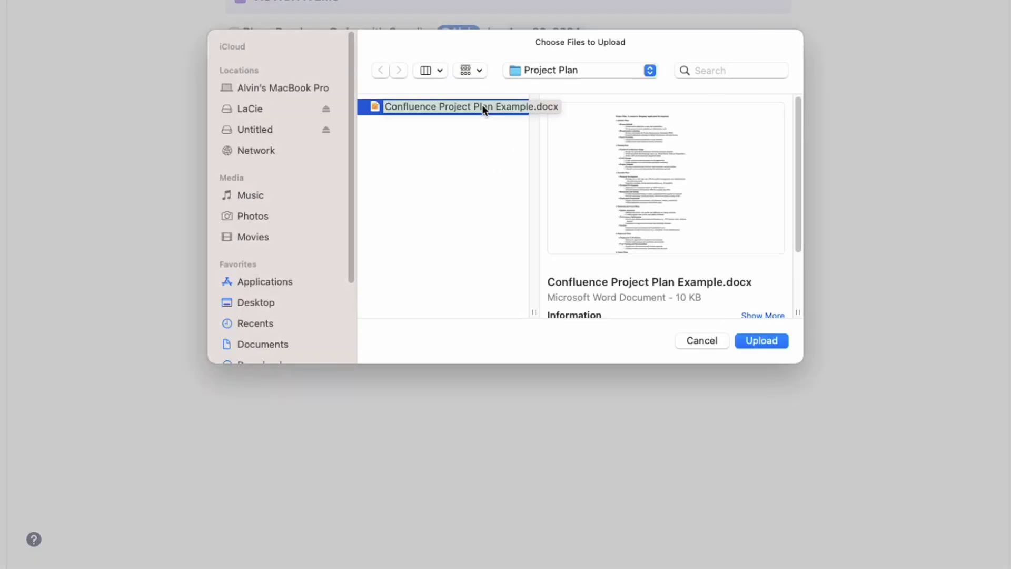
pyautogui.click(680, 232)
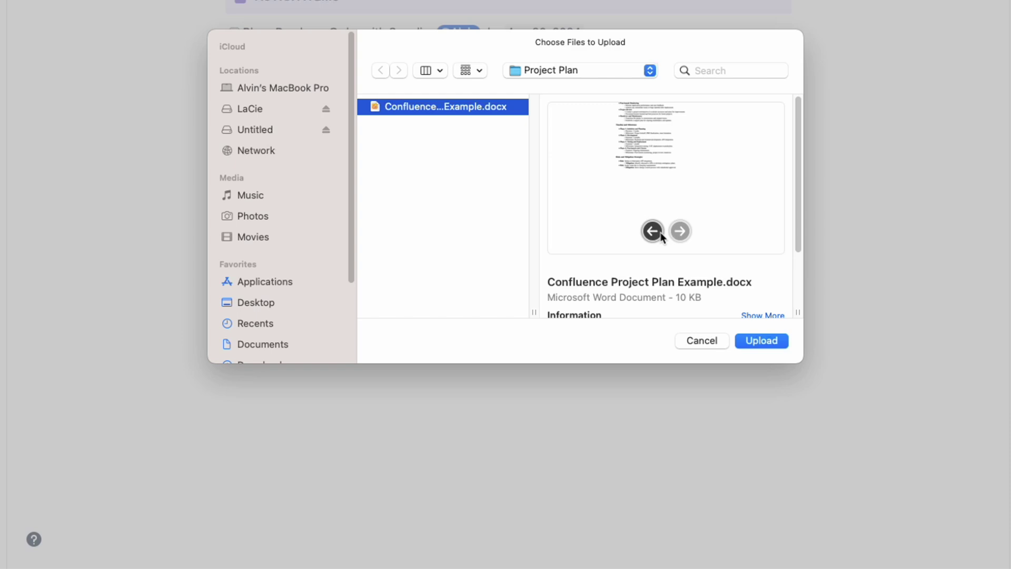
pyautogui.click(656, 231)
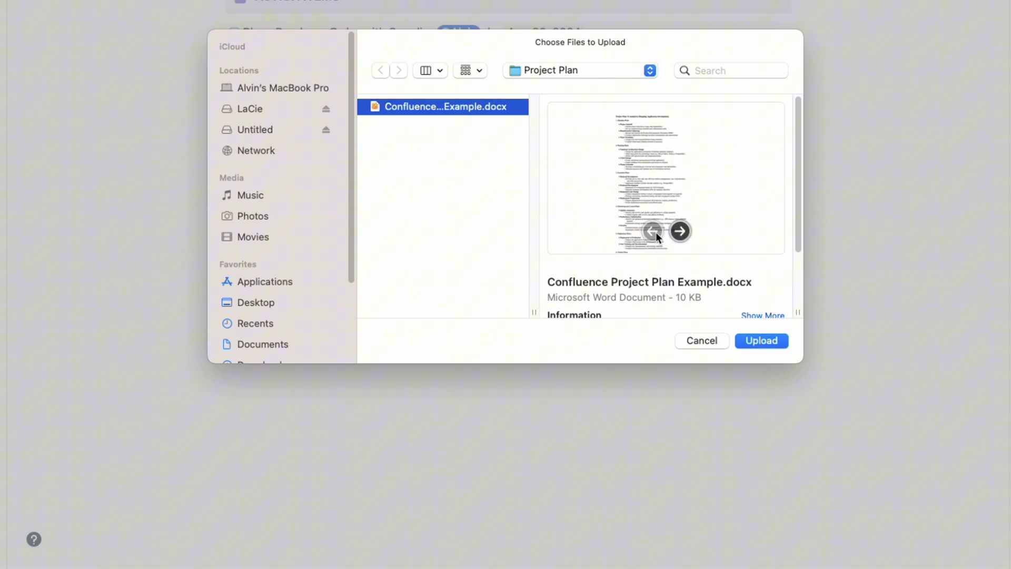
pyautogui.click(761, 341)
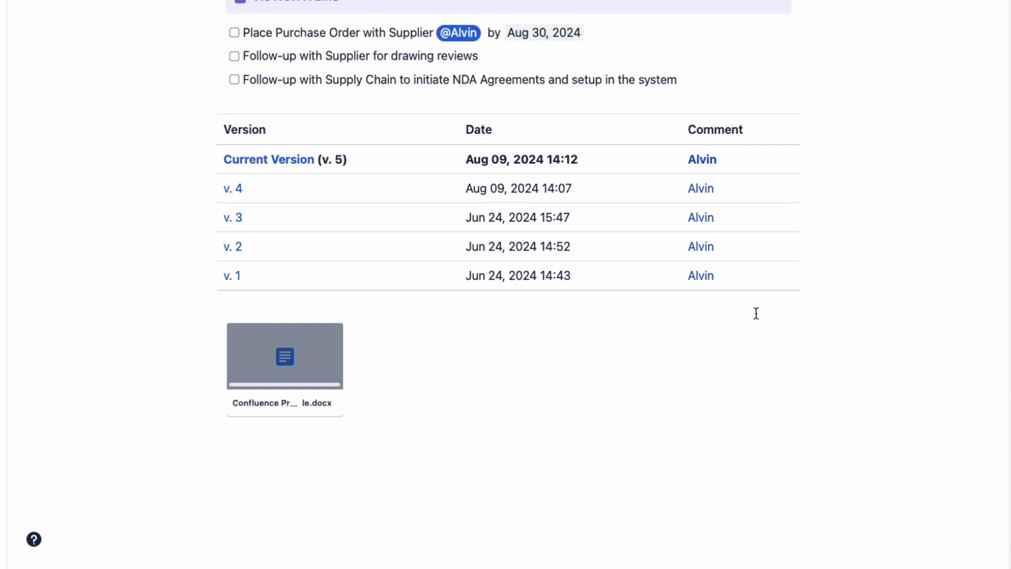
pyautogui.scroll(-2, 534, 396)
pyautogui.scroll(-2, 417, 343)
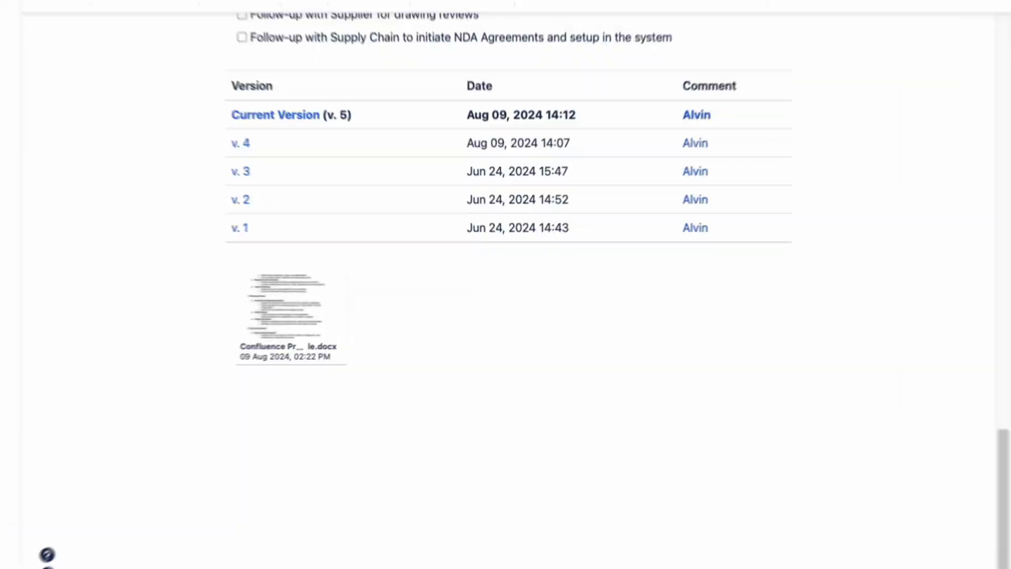
# Step: Embed Confluence Project Plan Example.docx with the Word macro and save its settings
pyautogui.write('/word')
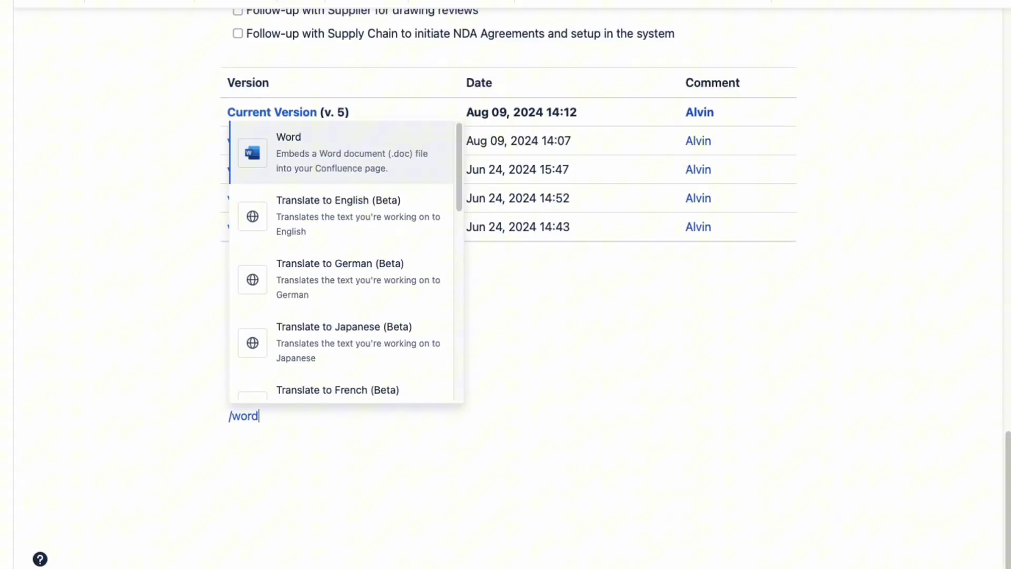
pyautogui.click(333, 238)
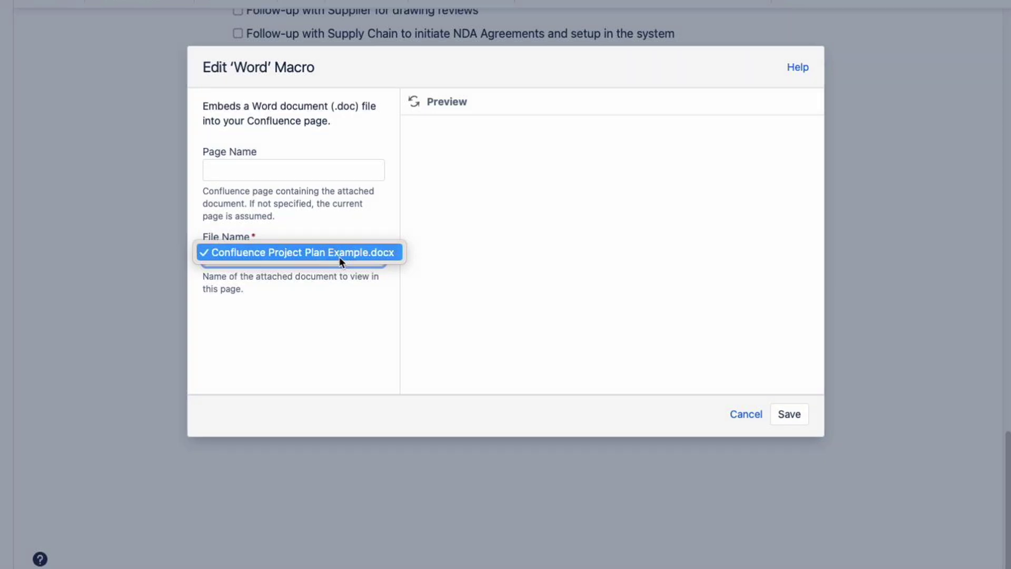
pyautogui.click(339, 257)
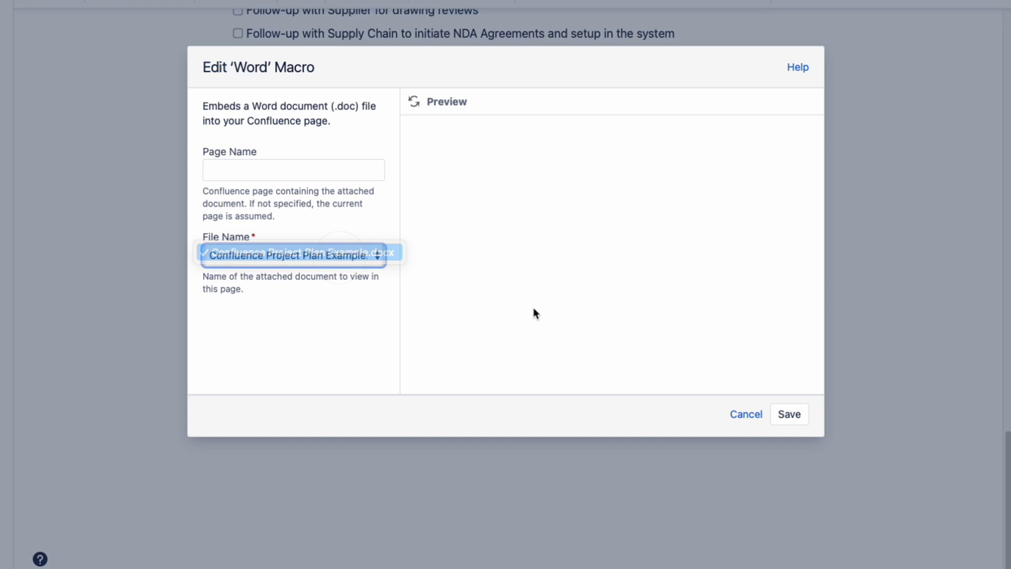
pyautogui.click(789, 415)
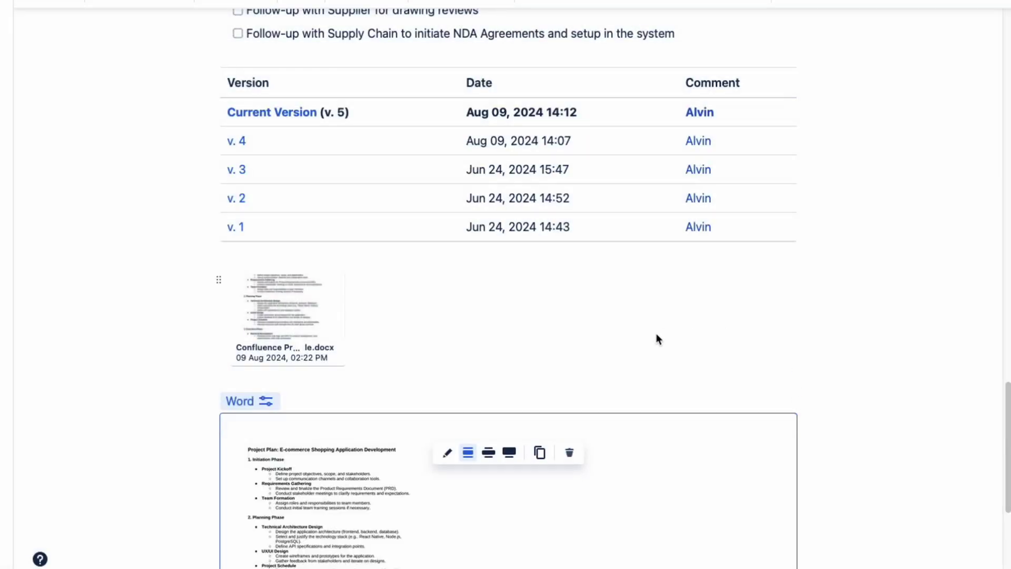
# Step: Publish the roadmap page with Update
pyautogui.scroll(-6, 674, 350)
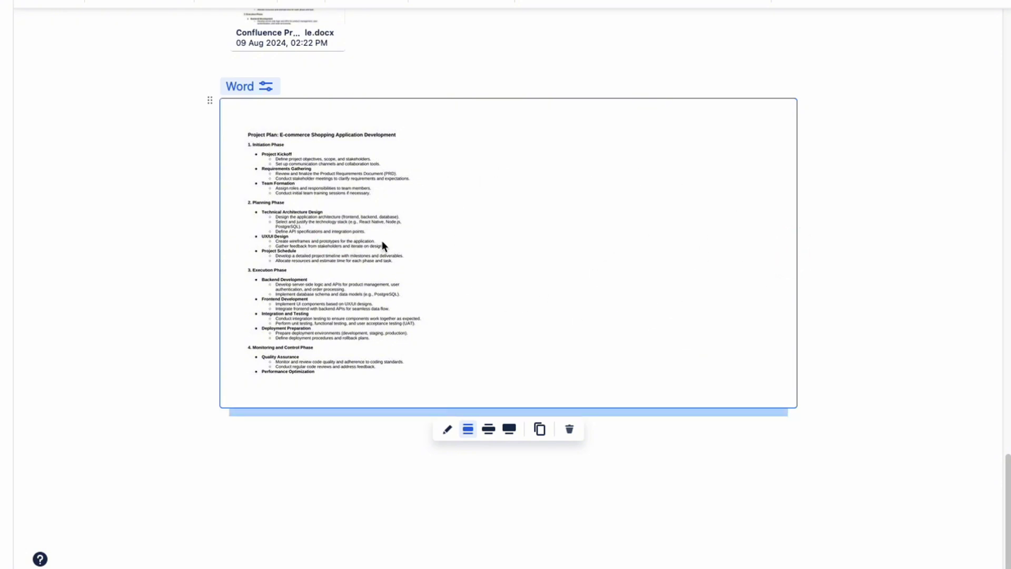
pyautogui.scroll(2, 695, 453)
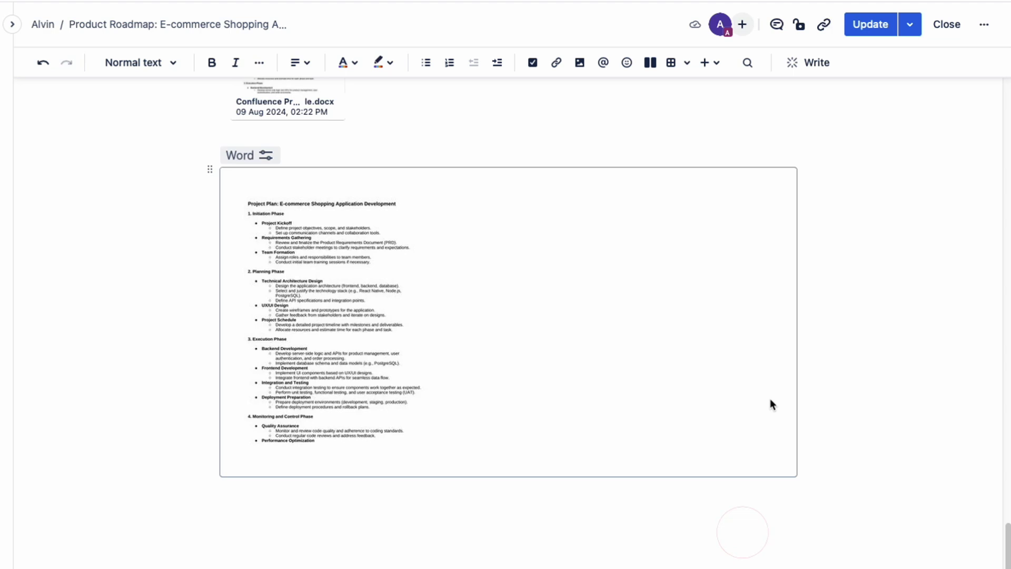
pyautogui.click(894, 44)
pyautogui.scroll(-20, 811, 445)
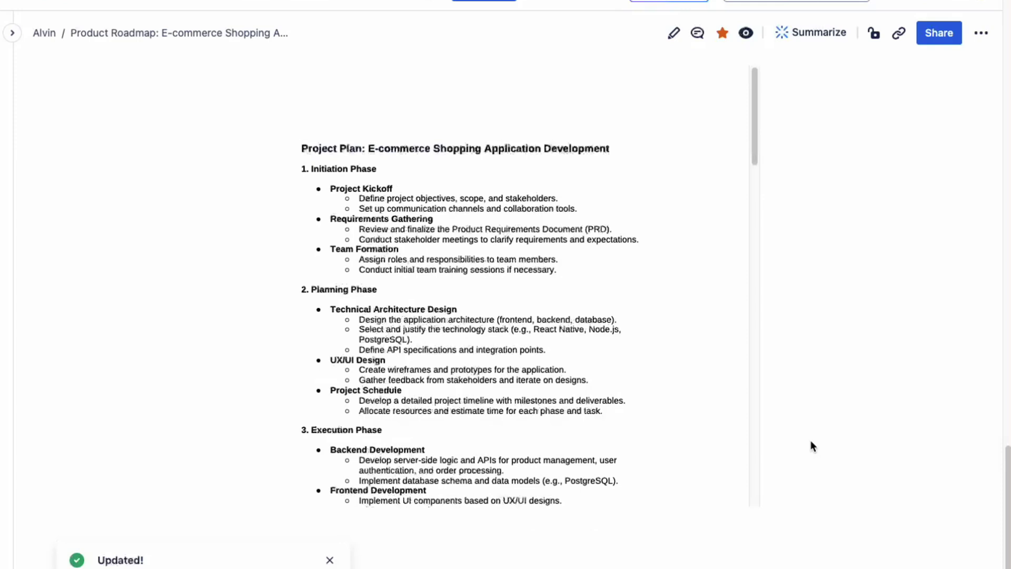
pyautogui.moveTo(757, 96); pyautogui.dragTo(751, 300)
# Step: Review the embedded project plan using its zoom, fit-to-size and full-screen controls
pyautogui.click(478, 519)
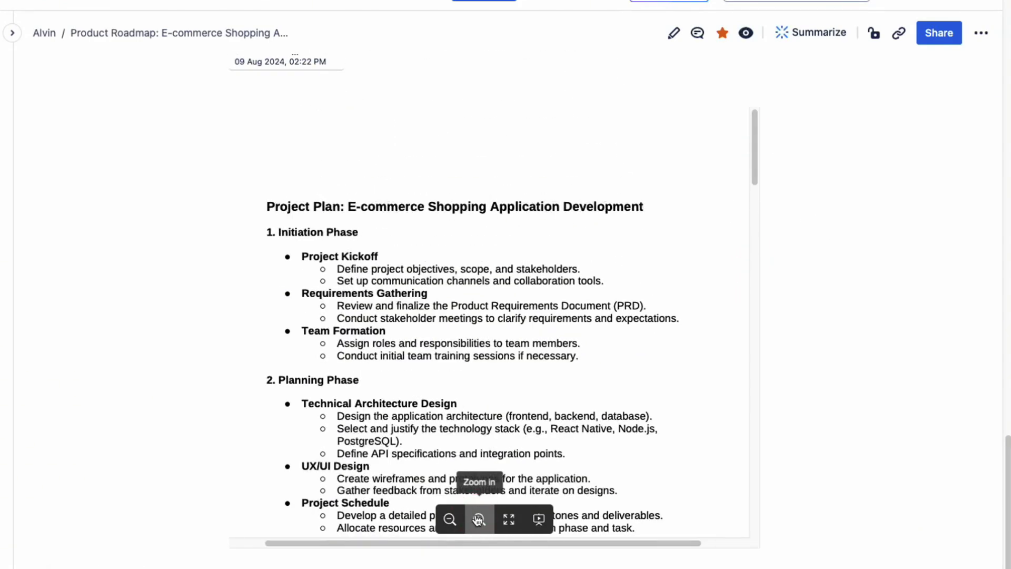
pyautogui.moveTo(754, 171); pyautogui.dragTo(742, 223)
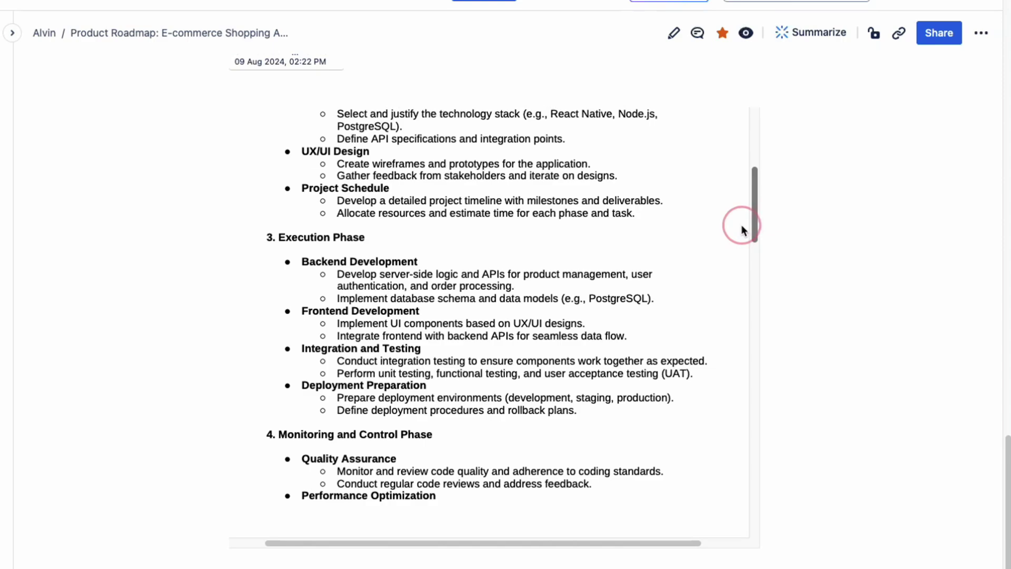
pyautogui.click(509, 520)
pyautogui.click(537, 519)
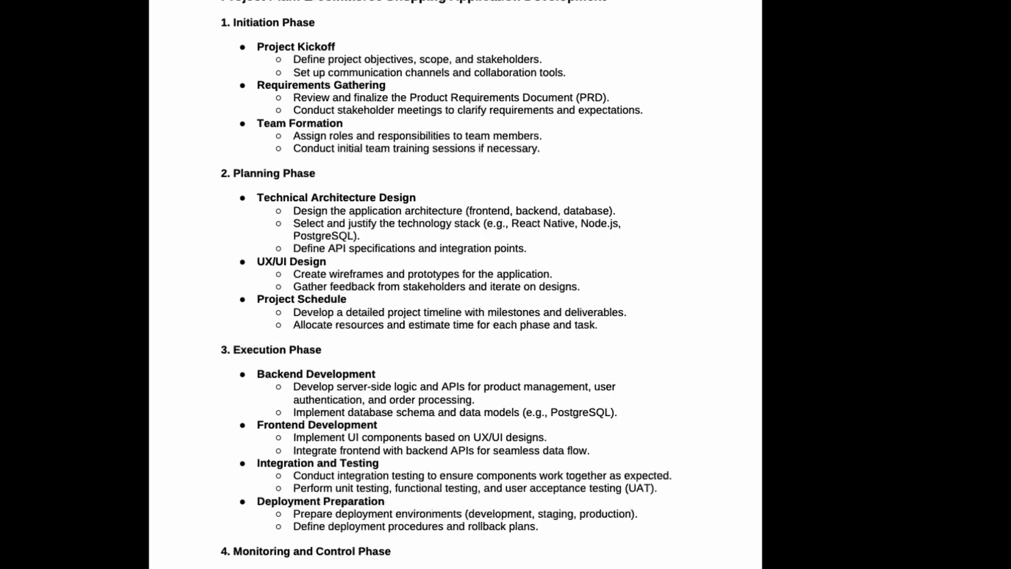
pyautogui.press('Escape')
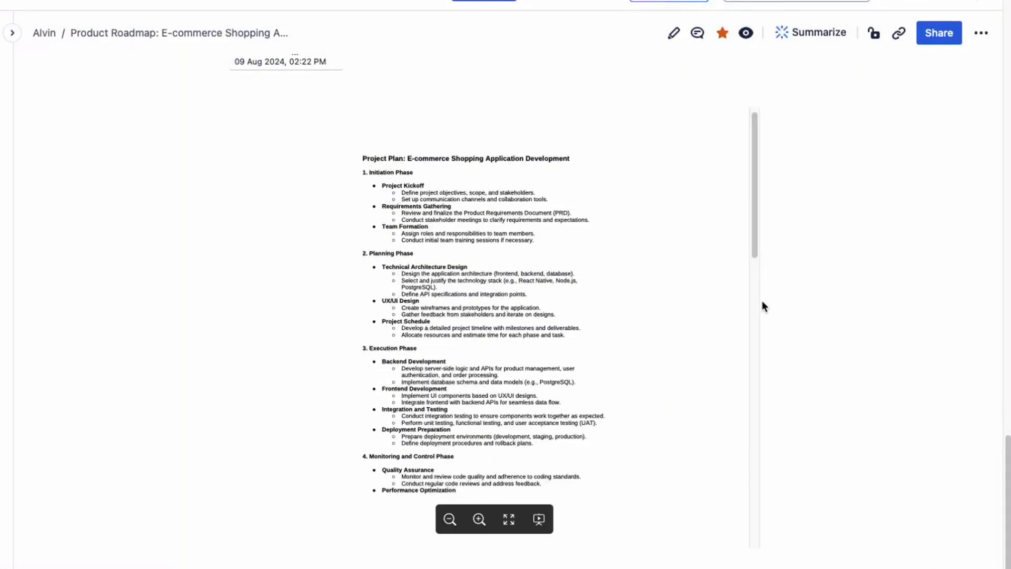
pyautogui.moveTo(754, 242); pyautogui.dragTo(752, 439)
pyautogui.moveTo(743, 506); pyautogui.dragTo(841, 264)
pyautogui.scroll(3, 857, 276)
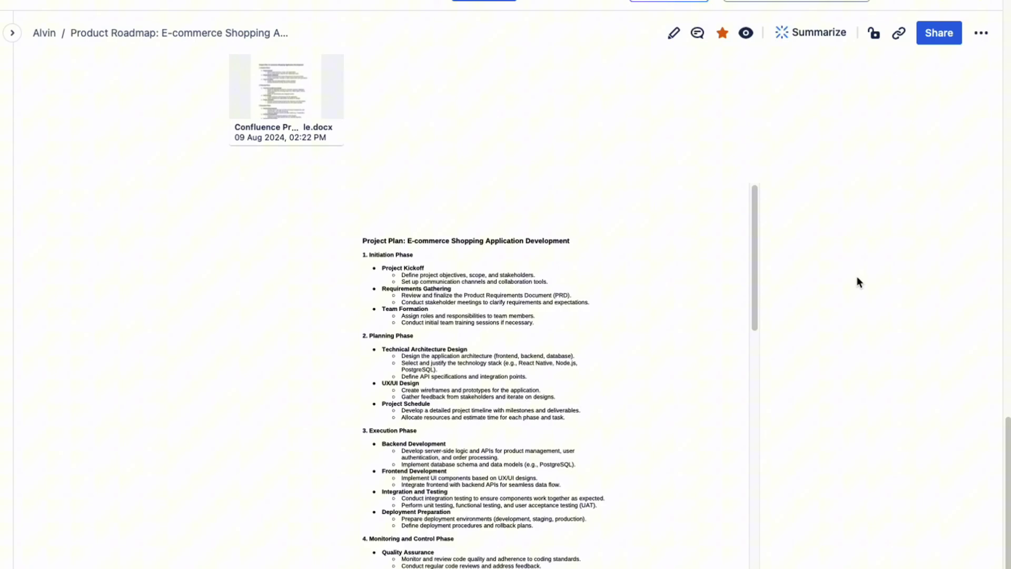
pyautogui.scroll(2, 857, 282)
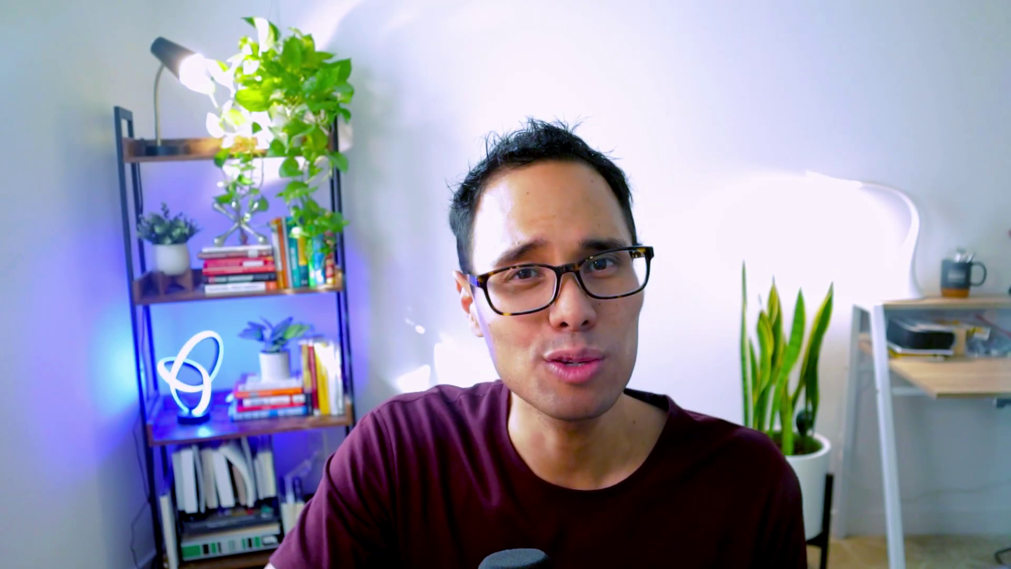